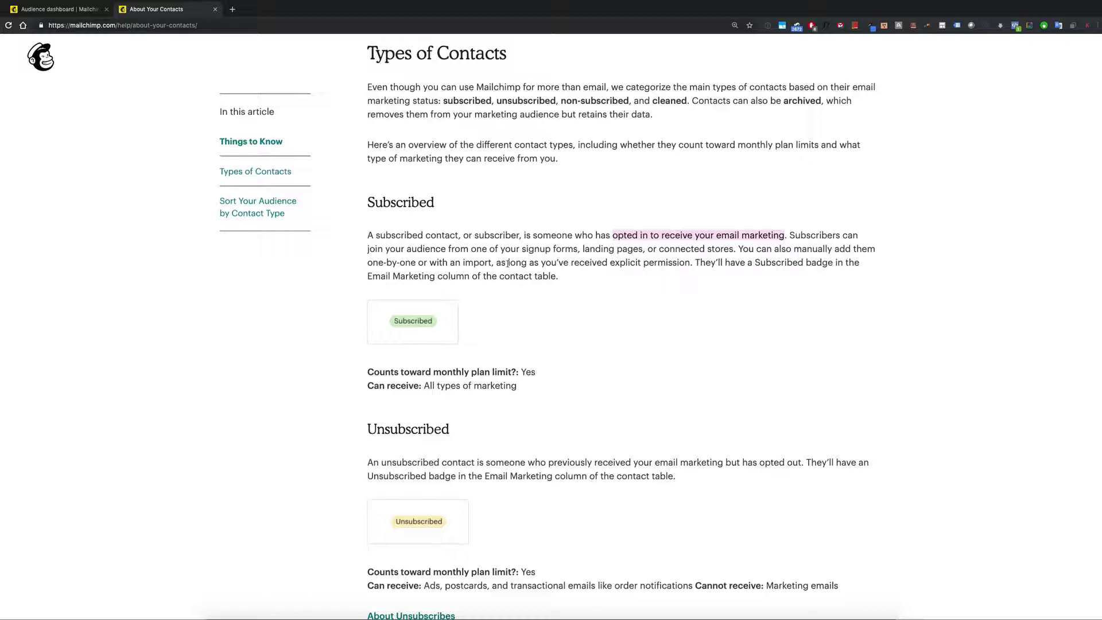
scroll(457, 355, "down", 4)
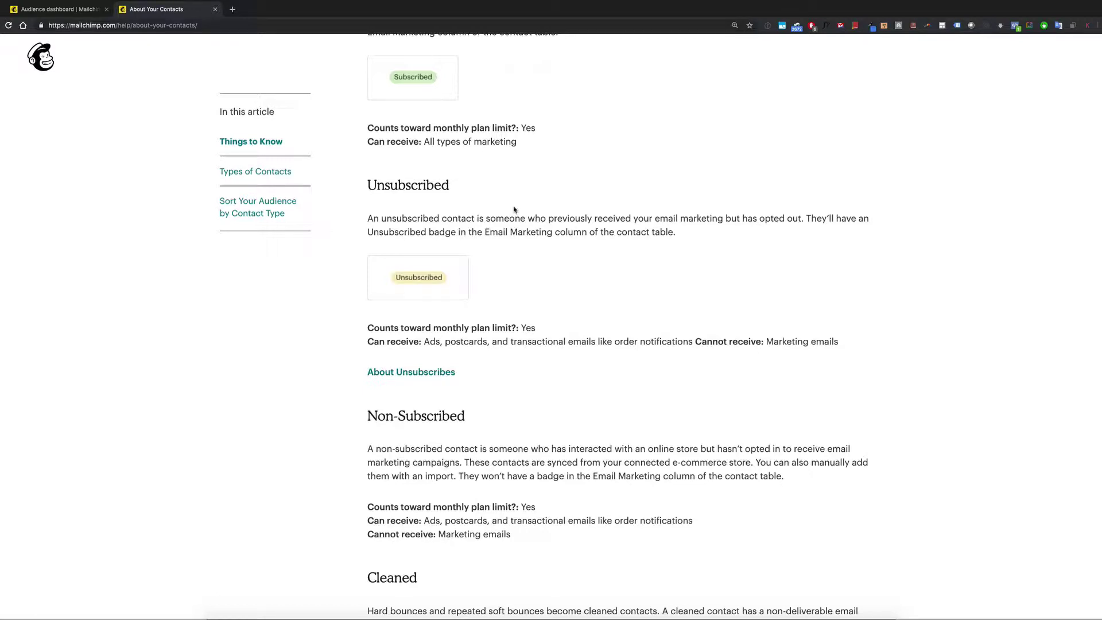
left_click_drag(654, 219, 802, 221)
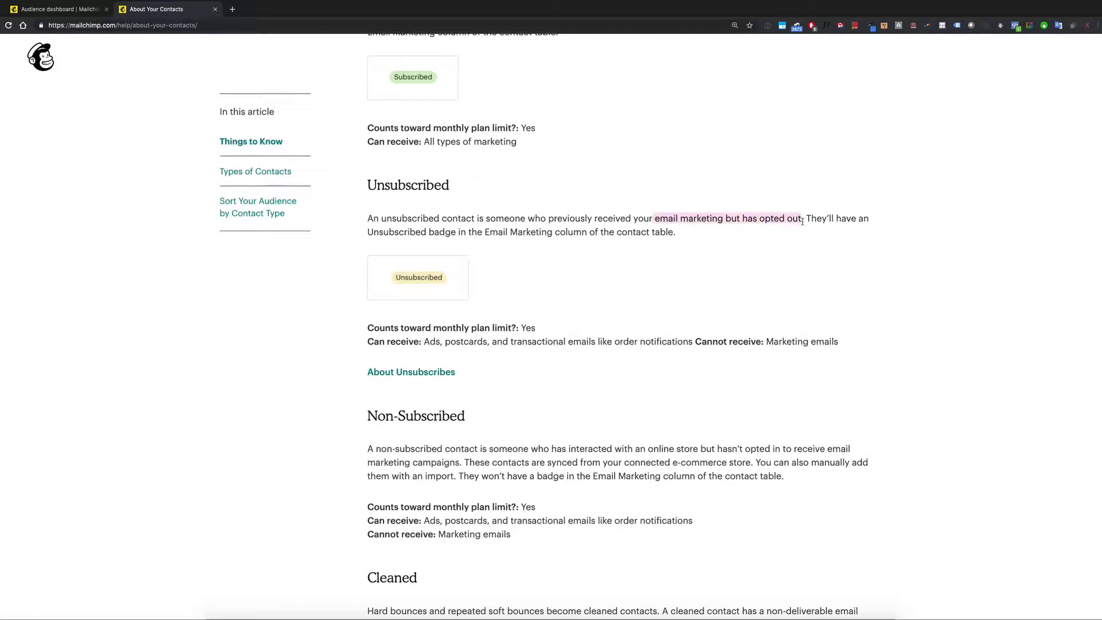
left_click(422, 336)
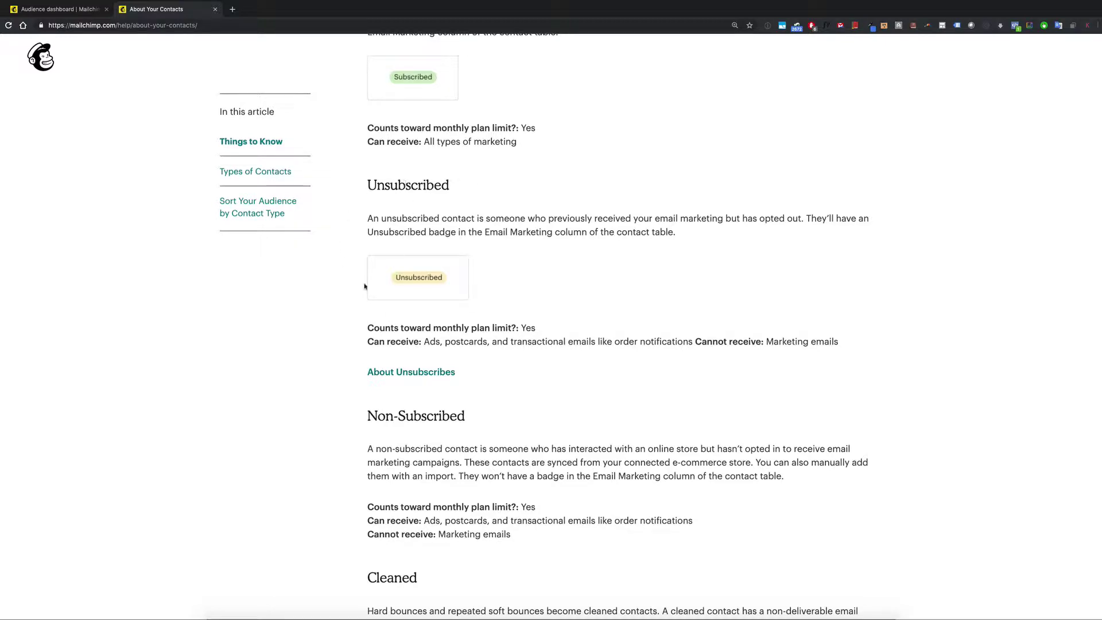
left_click_drag(375, 328, 481, 326)
left_click_drag(391, 328, 539, 328)
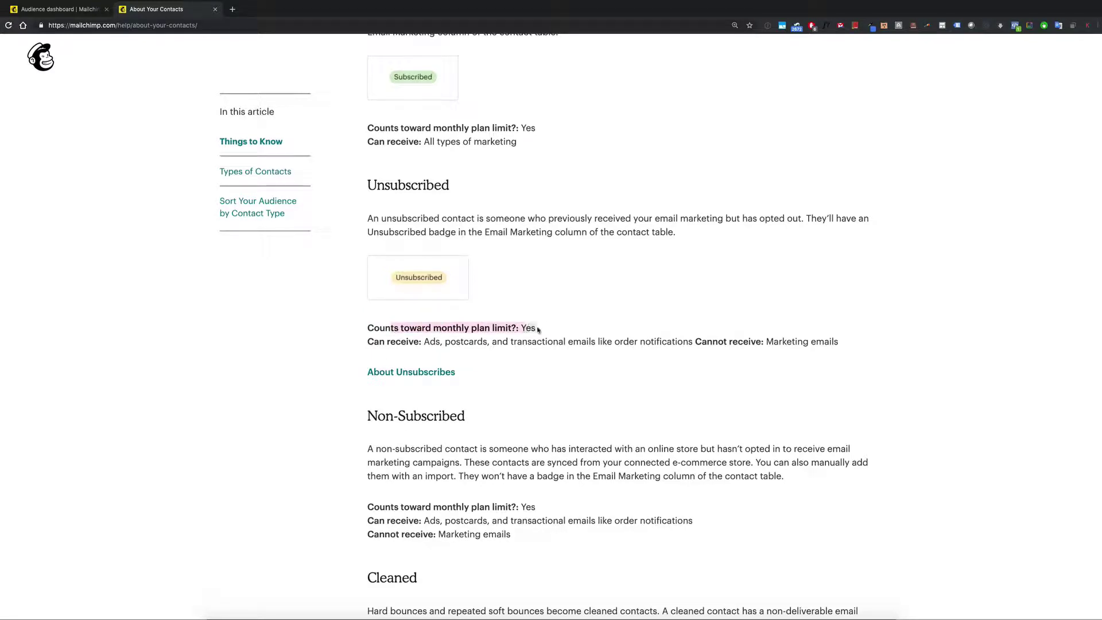
left_click(547, 320)
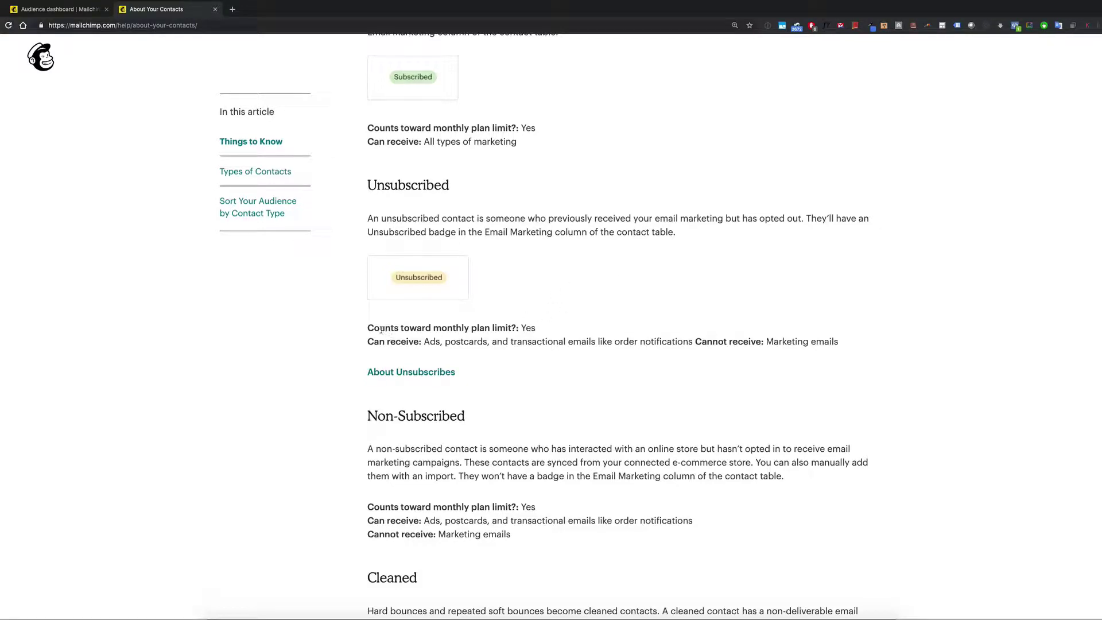
left_click_drag(380, 329, 513, 328)
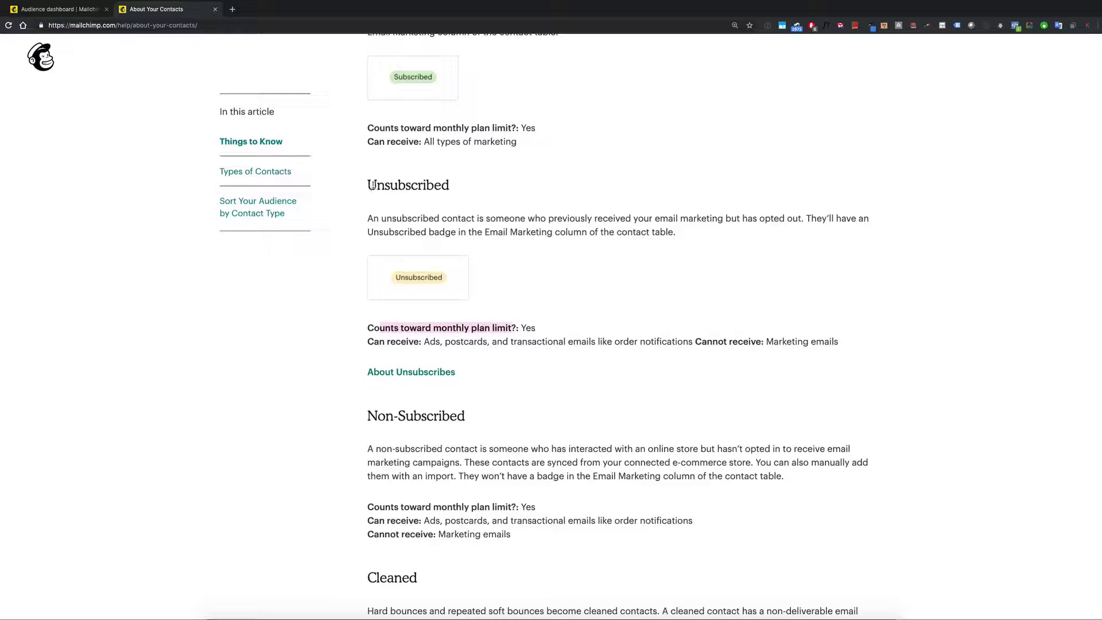
left_click_drag(370, 184, 533, 322)
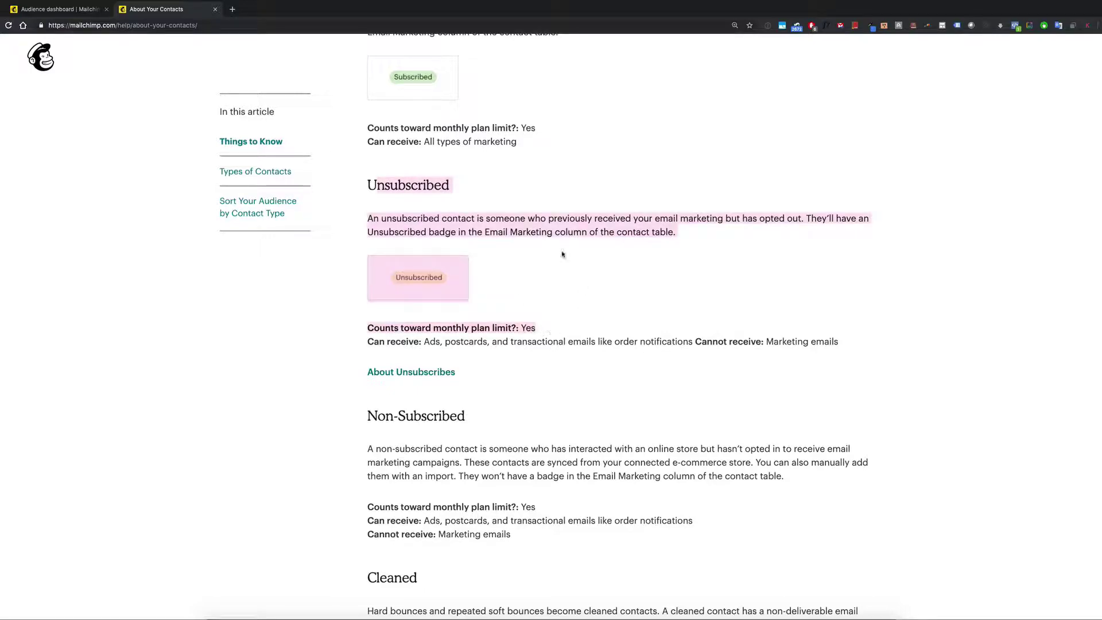
left_click(378, 263)
scroll(396, 339, "down", 3)
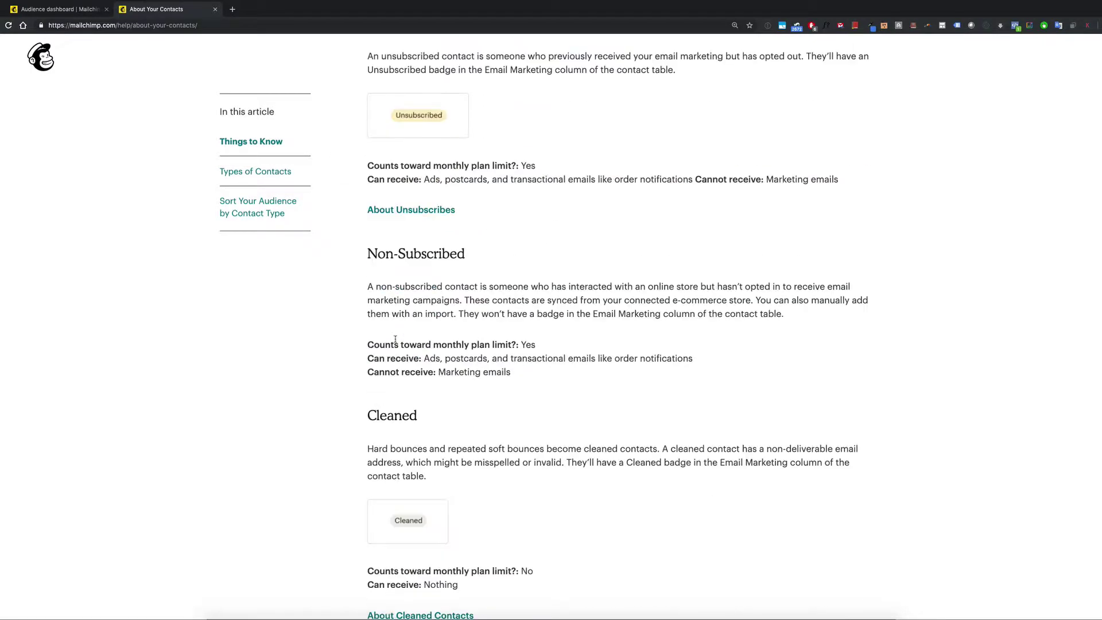
scroll(396, 339, "down", 1)
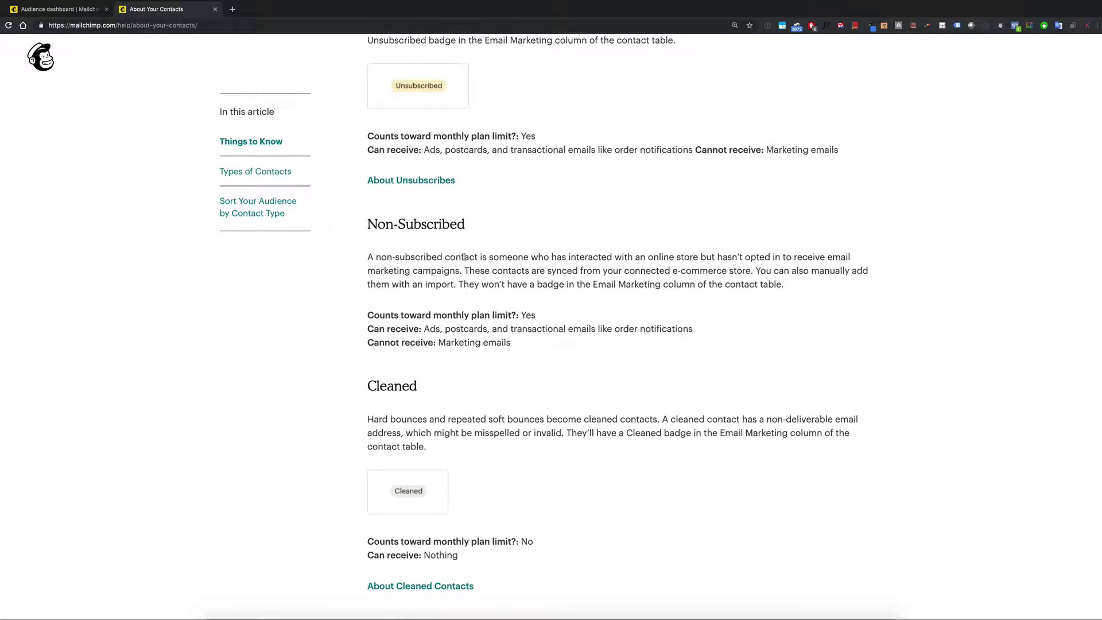
left_click_drag(478, 256, 783, 266)
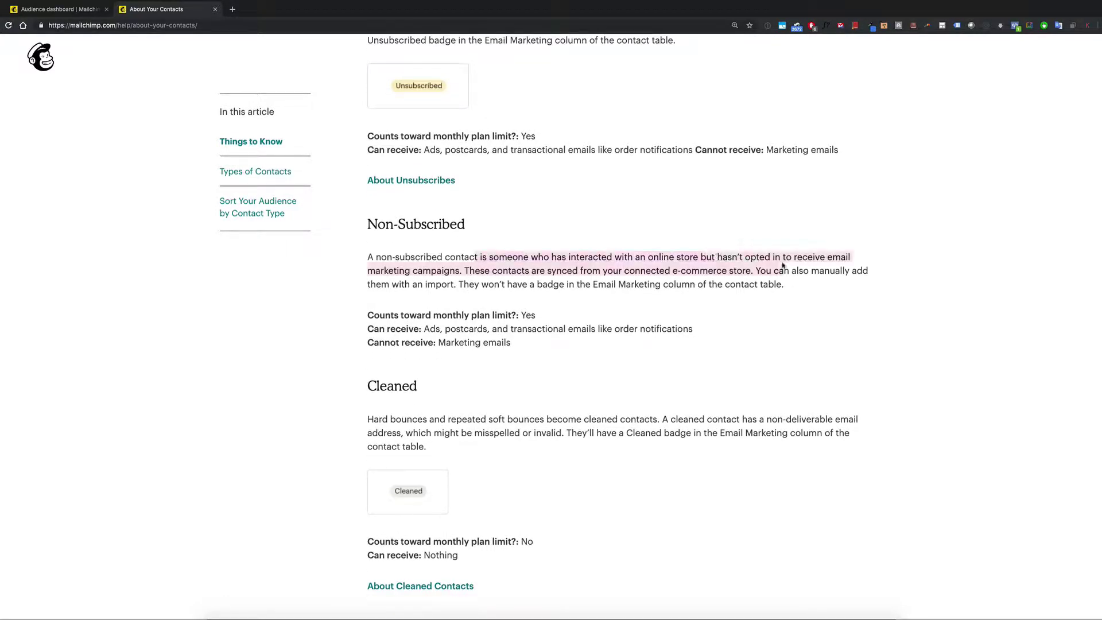
left_click(476, 280)
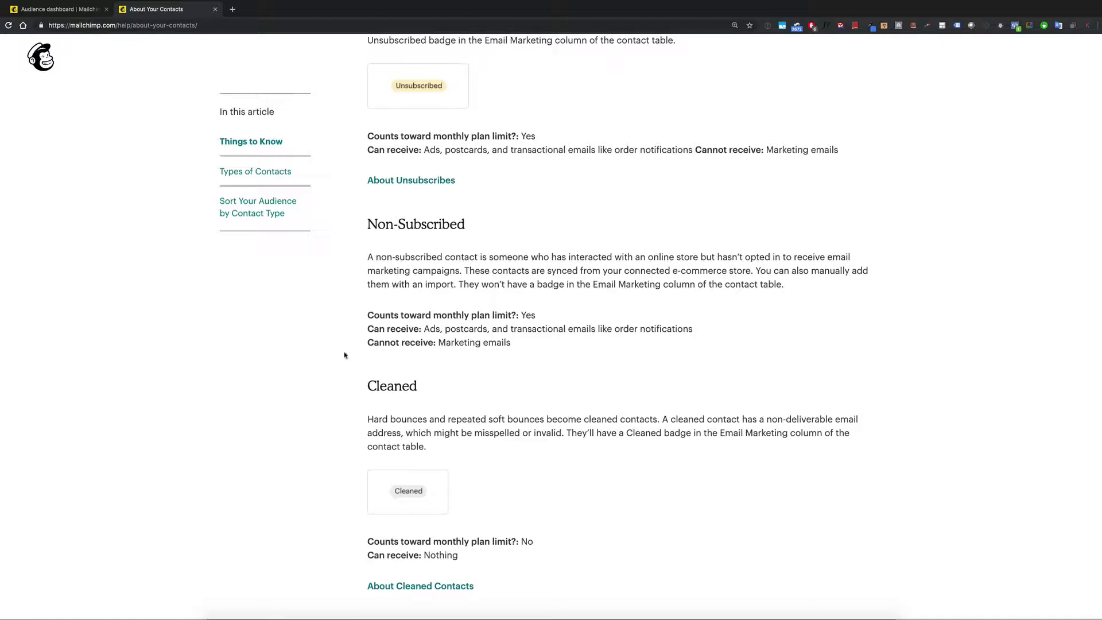
left_click_drag(727, 258, 852, 259)
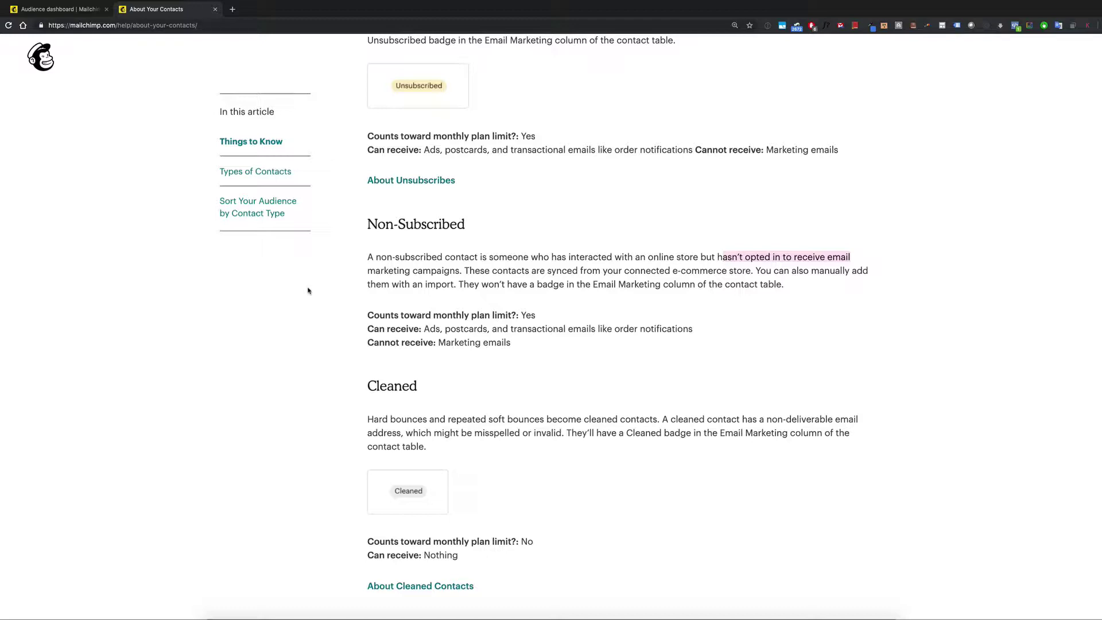
left_click_drag(528, 333, 694, 335)
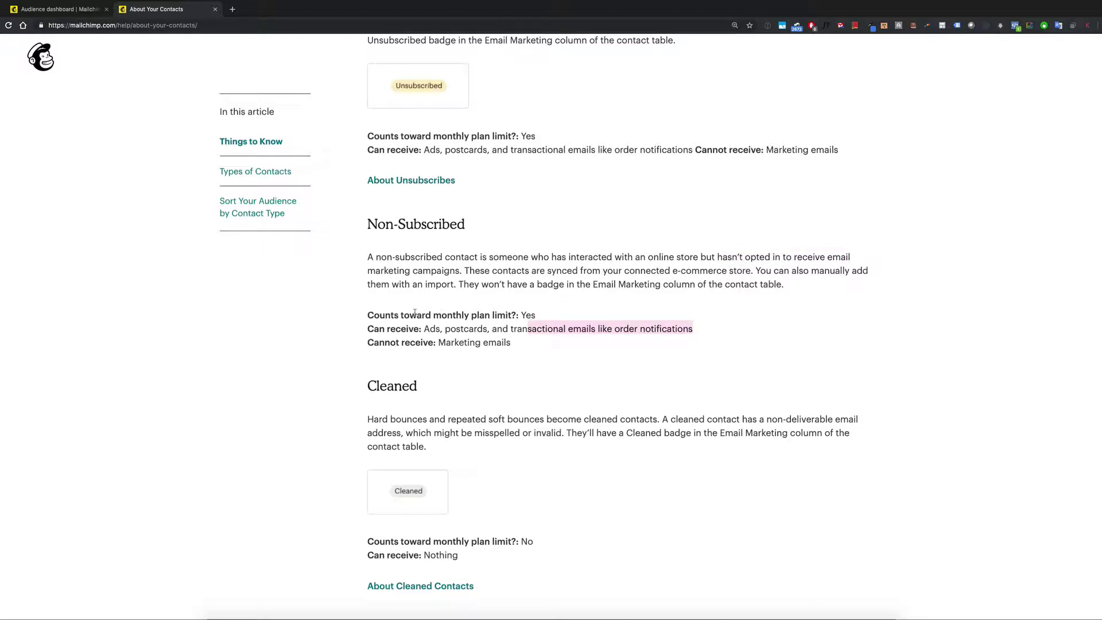
left_click(387, 318)
left_click_drag(387, 318, 536, 316)
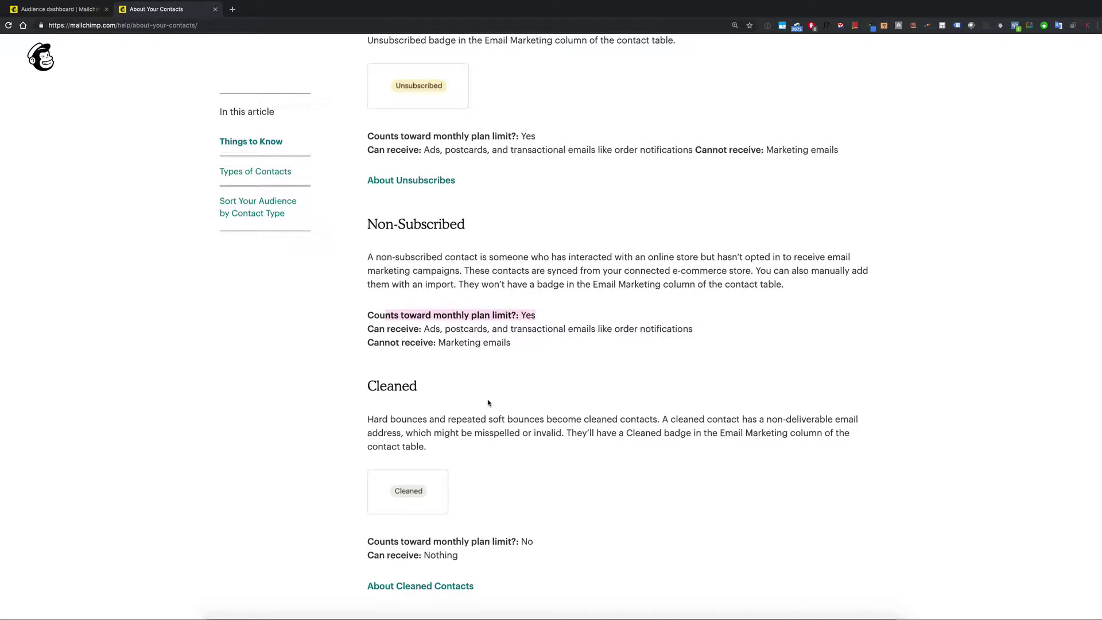
scroll(489, 401, "down", 3)
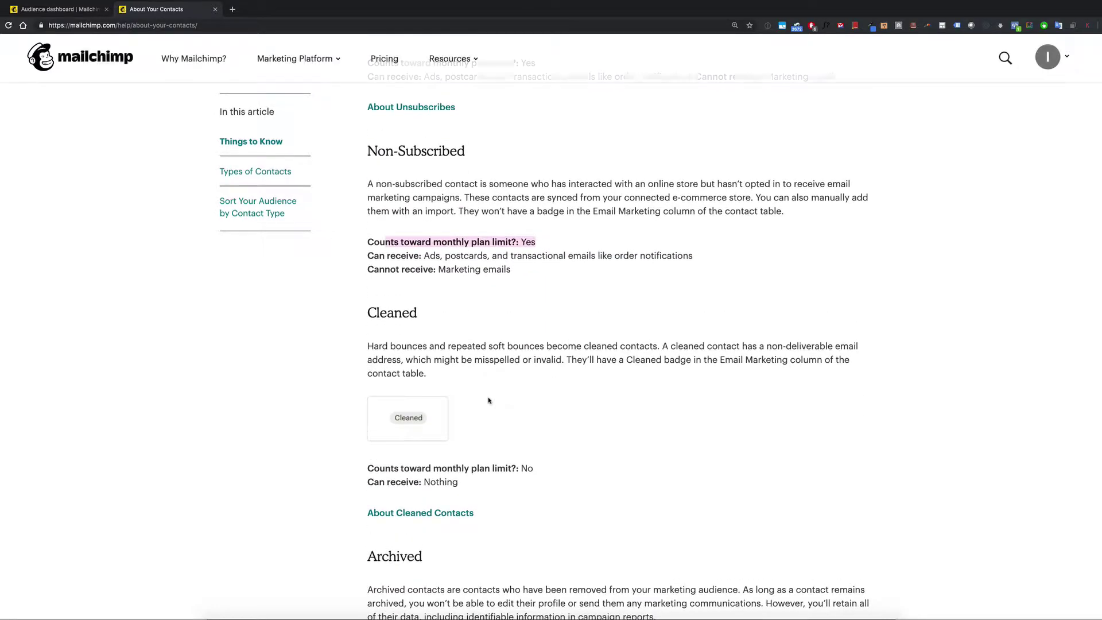
Highlight the article's points that archived contacts are removed, don't count, and can't be emailed
scroll(489, 401, "down", 5)
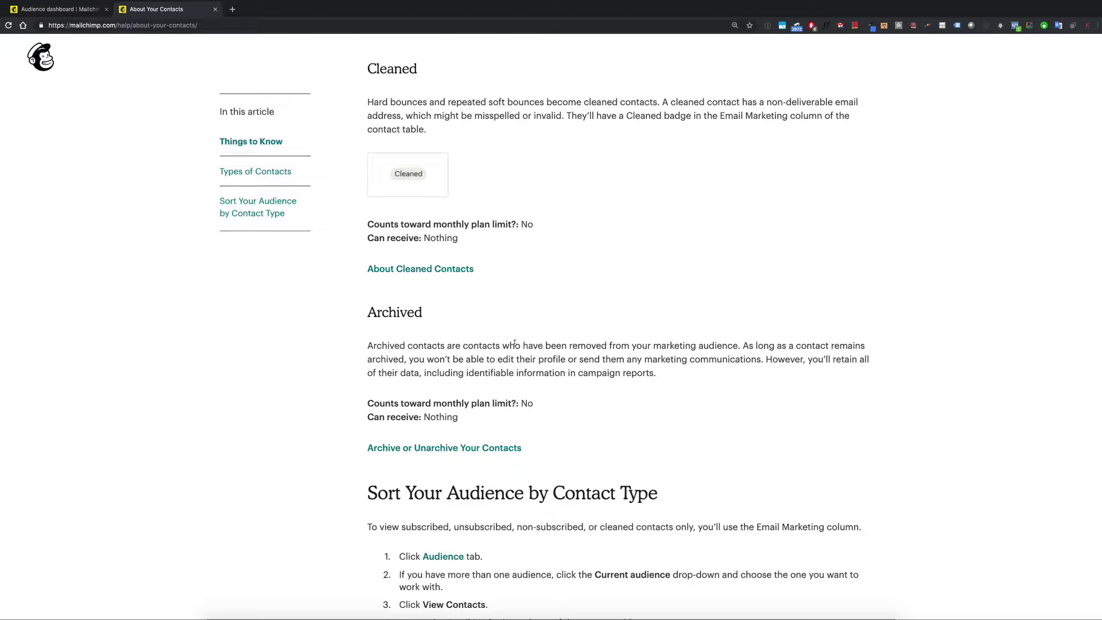
left_click_drag(526, 346, 739, 346)
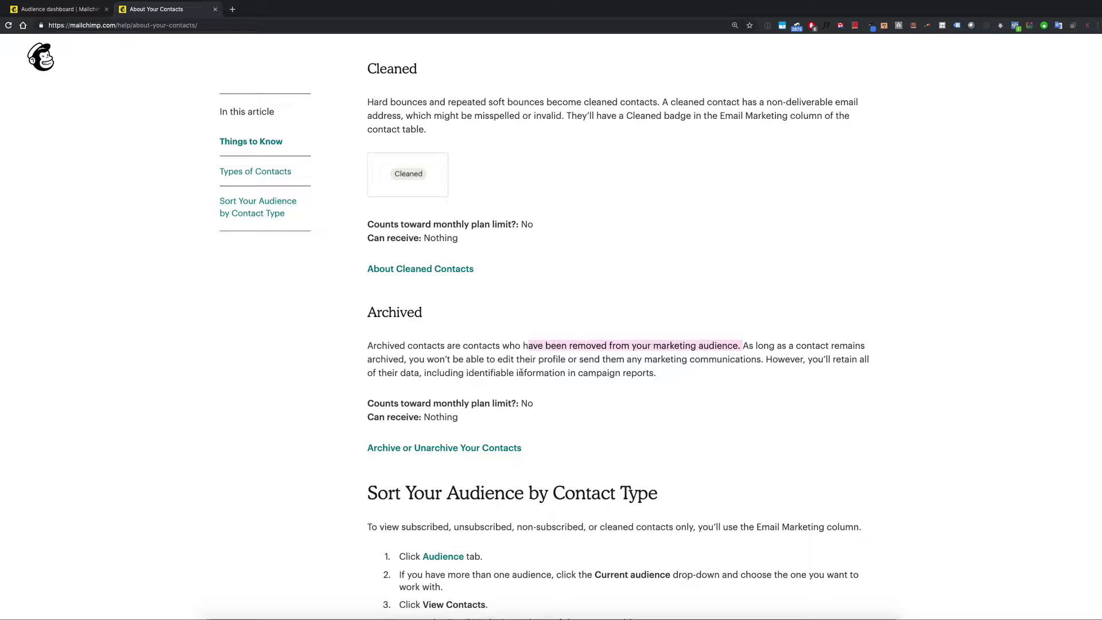
left_click(393, 403)
left_click_drag(380, 403, 544, 406)
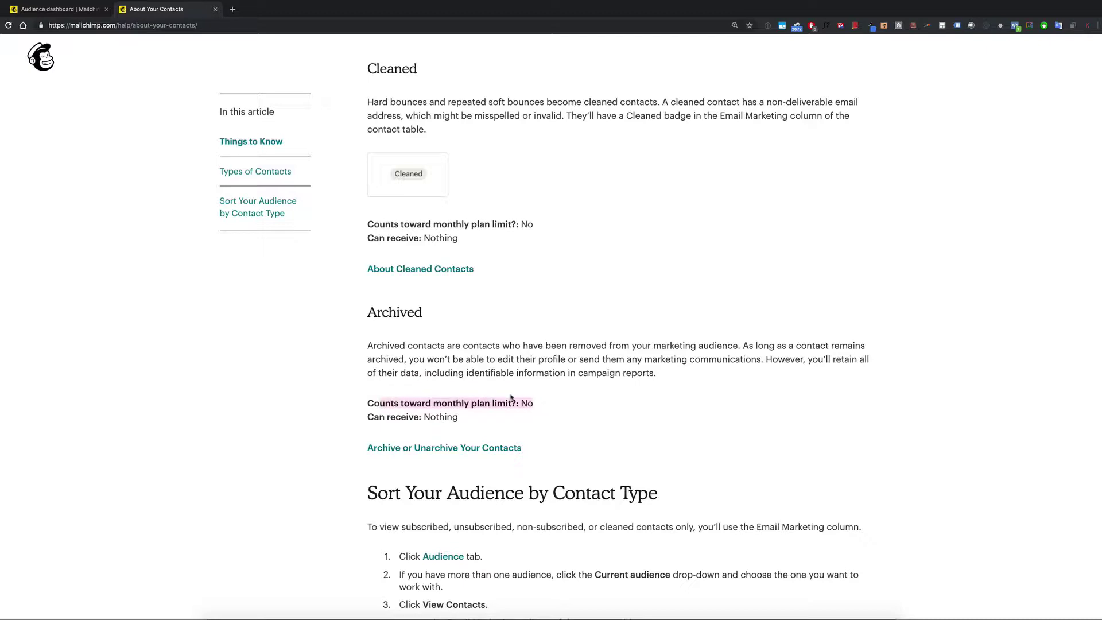
left_click_drag(492, 357, 761, 359)
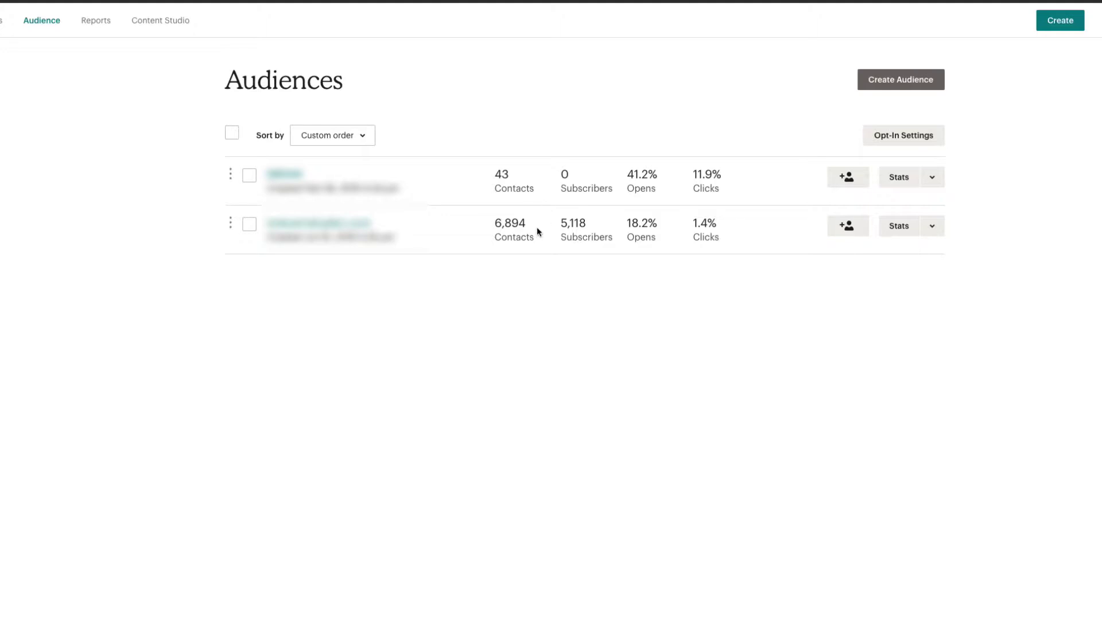
Start a new audience past the tags tip and name it 'test audience'
left_click(896, 89)
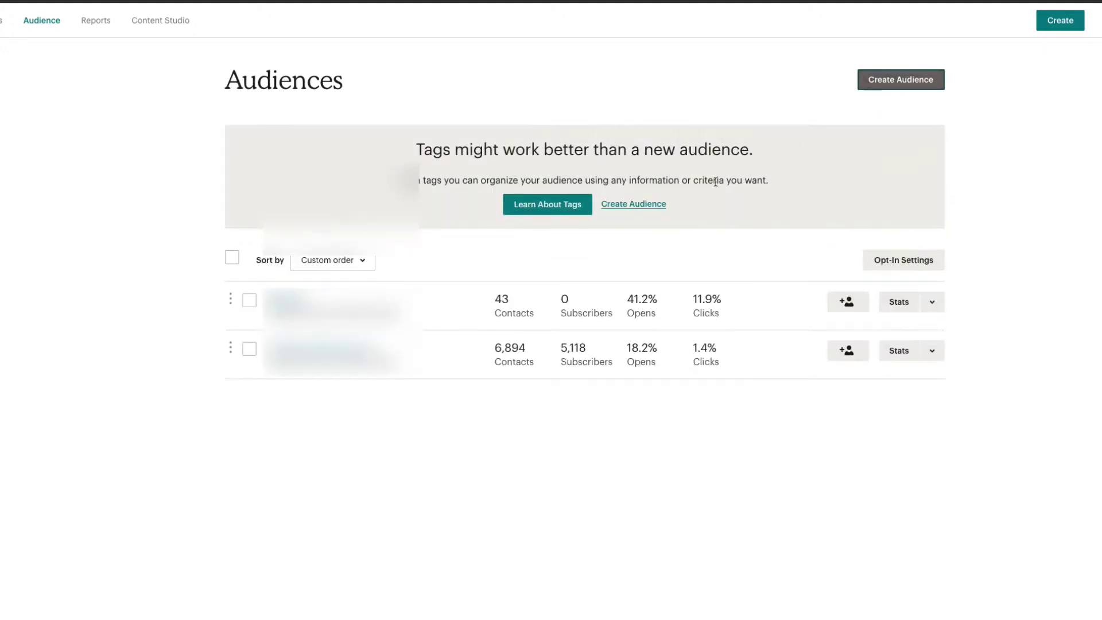
left_click(631, 205)
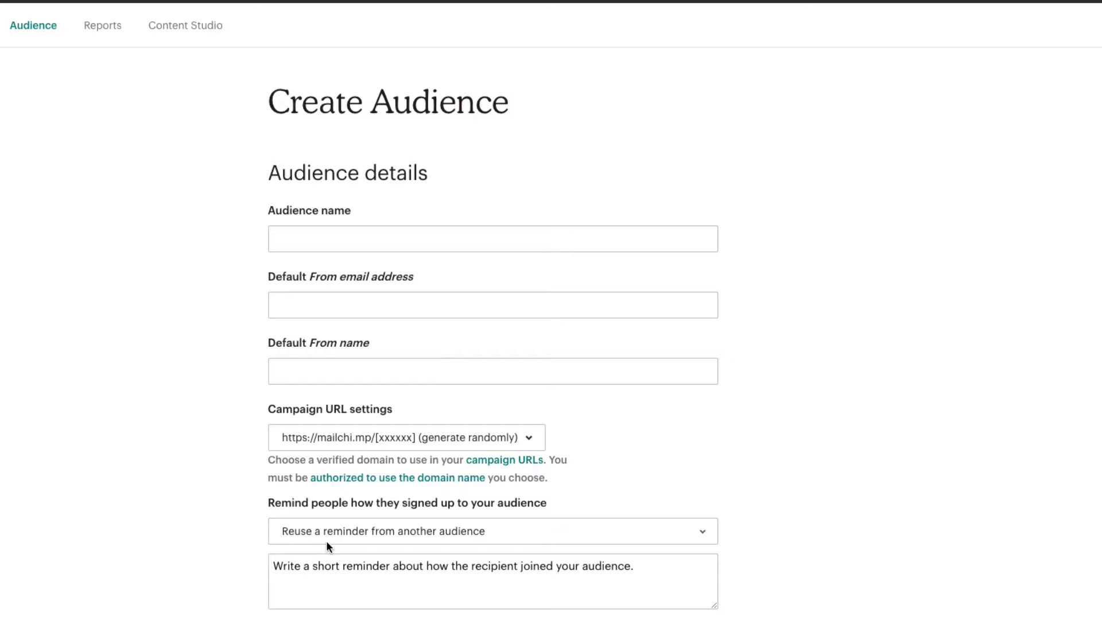
left_click(336, 233)
type("test audience")
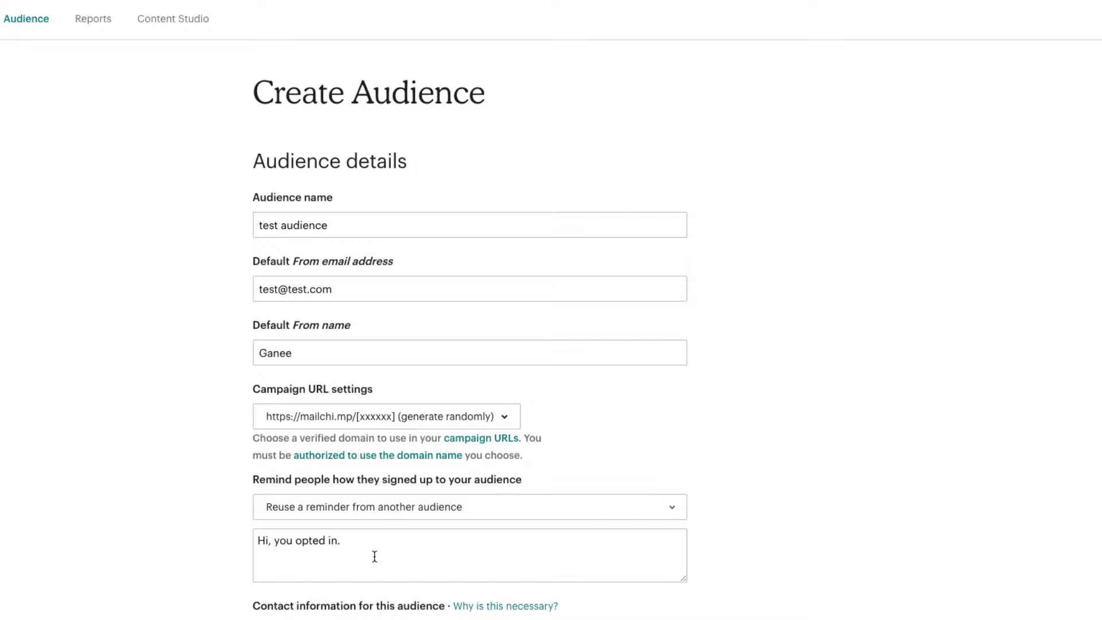
scroll(376, 552, "down", 1)
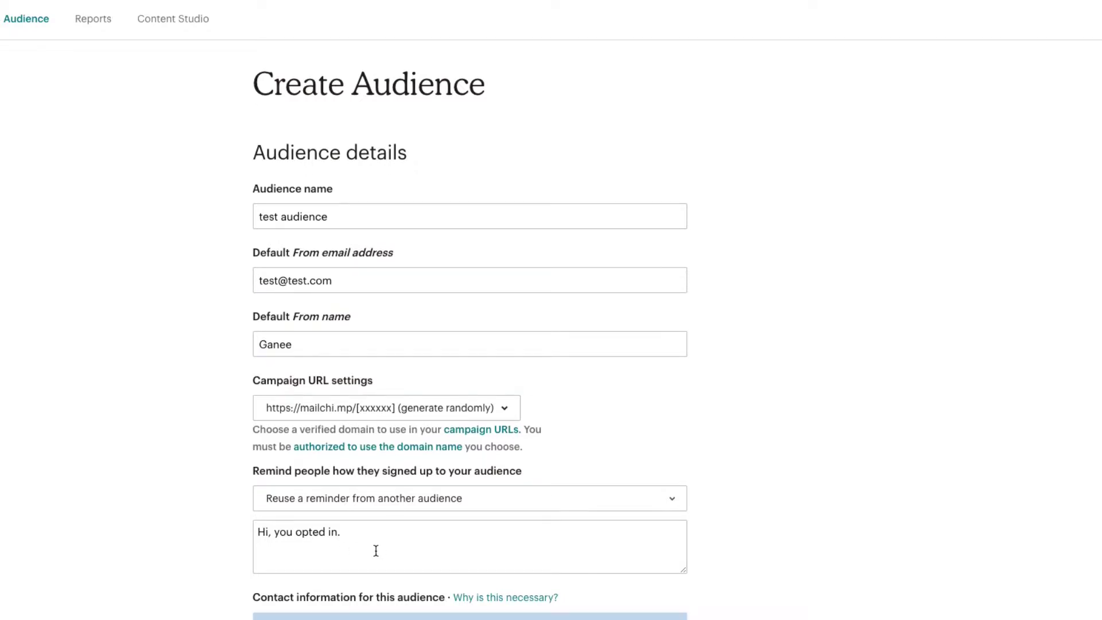
scroll(376, 551, "down", 5)
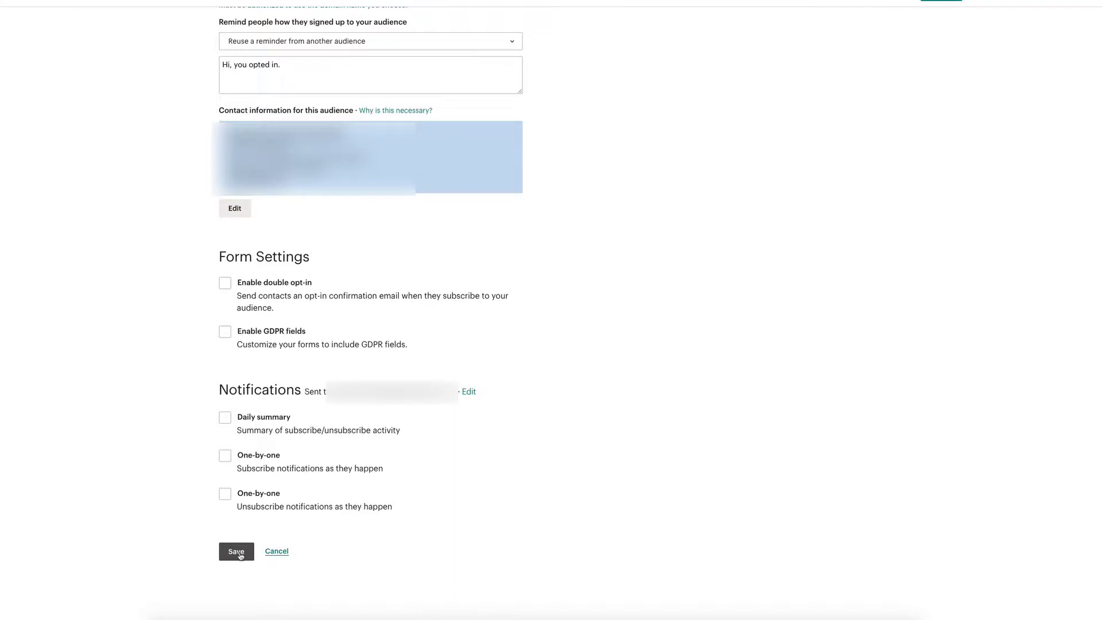
Save 'test audience' and scroll its empty contacts page
left_click(240, 554)
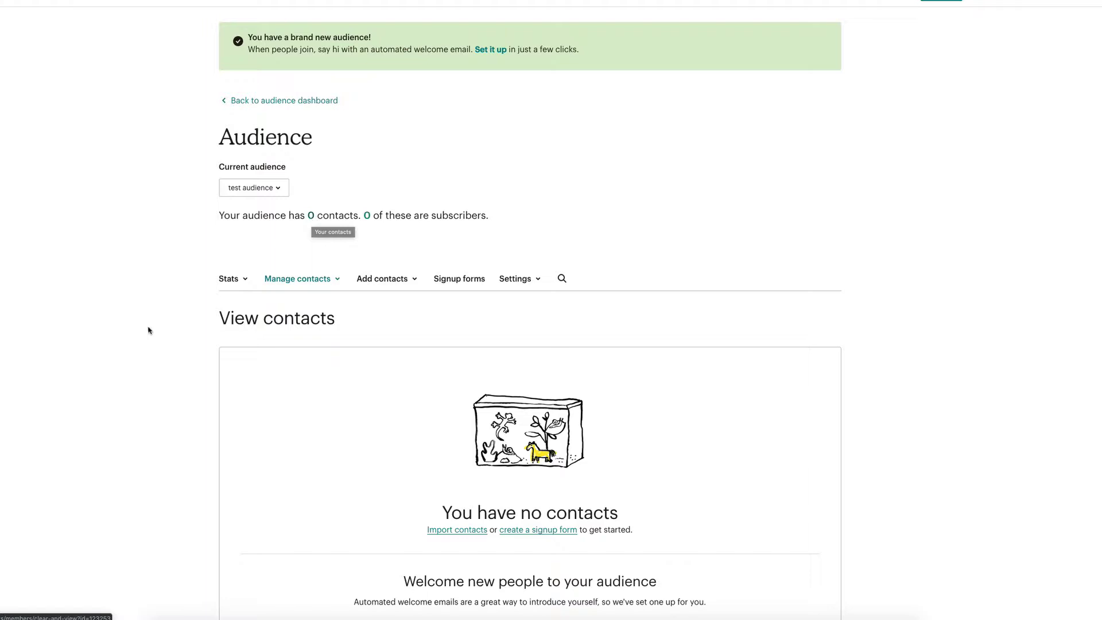
scroll(158, 332, "down", 1)
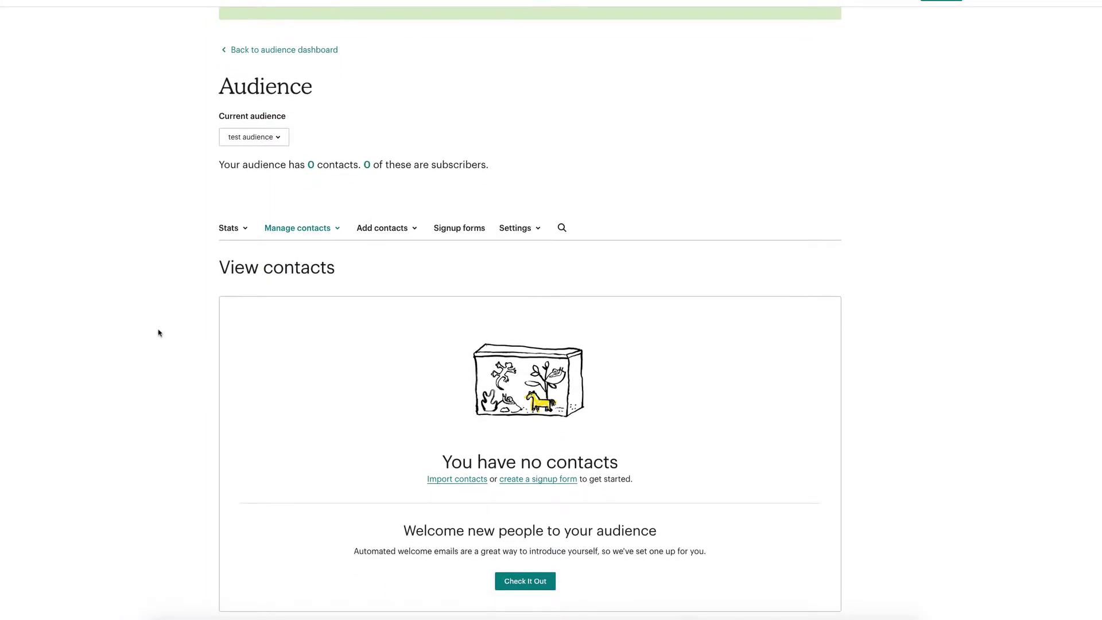
Choose Add a subscriber from the Add contacts menu, review the form, then reopen the menu
left_click(325, 233)
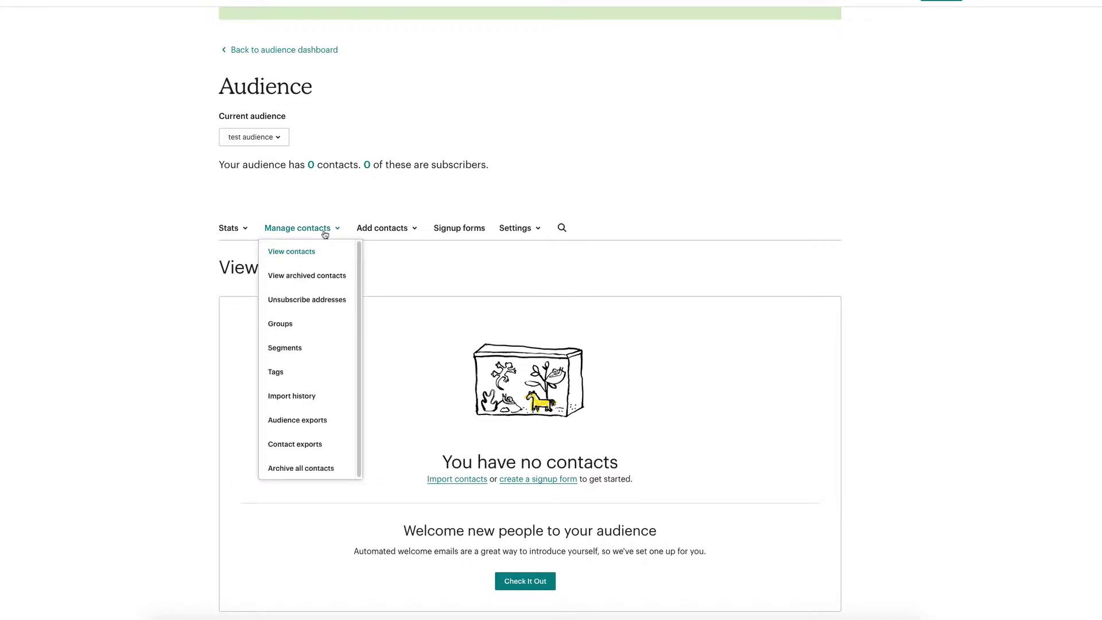
left_click(374, 229)
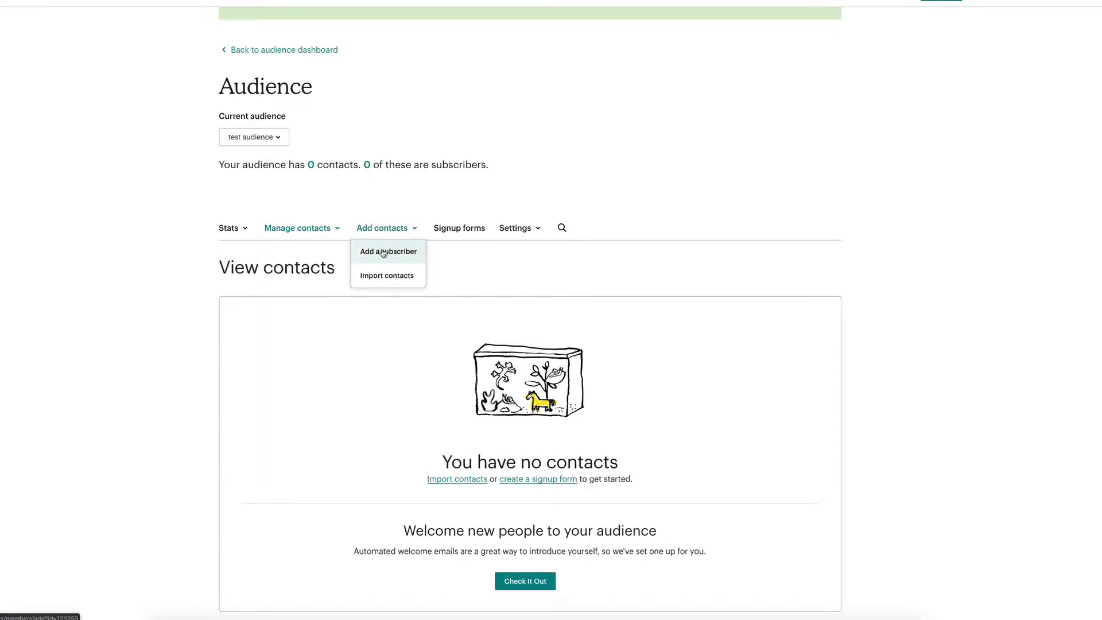
left_click(383, 253)
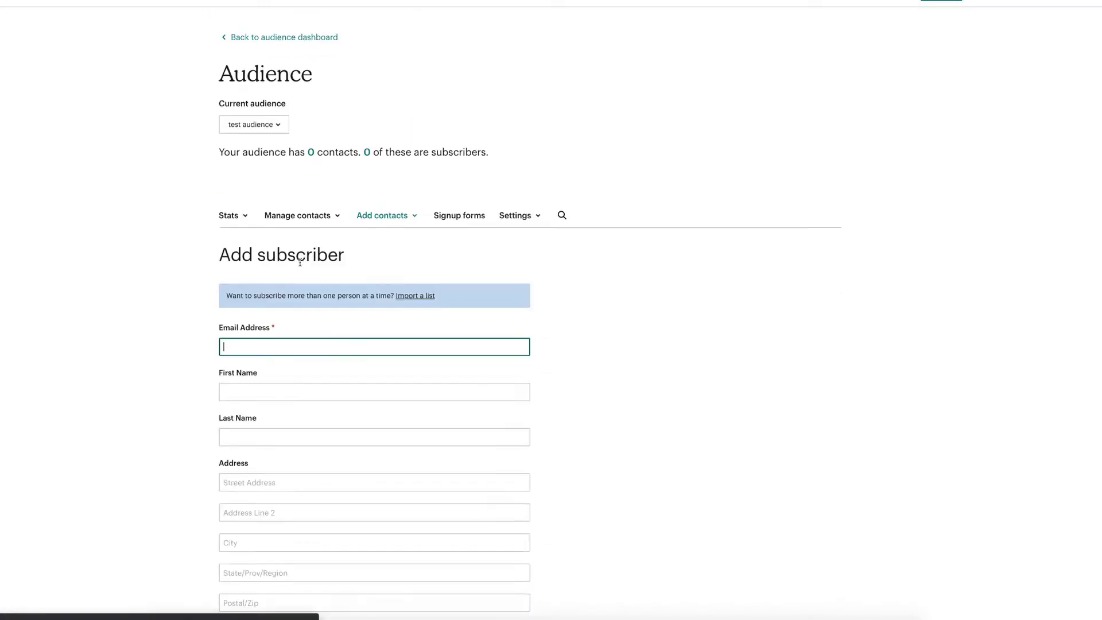
scroll(186, 324, "down", 1)
scroll(186, 325, "down", 3)
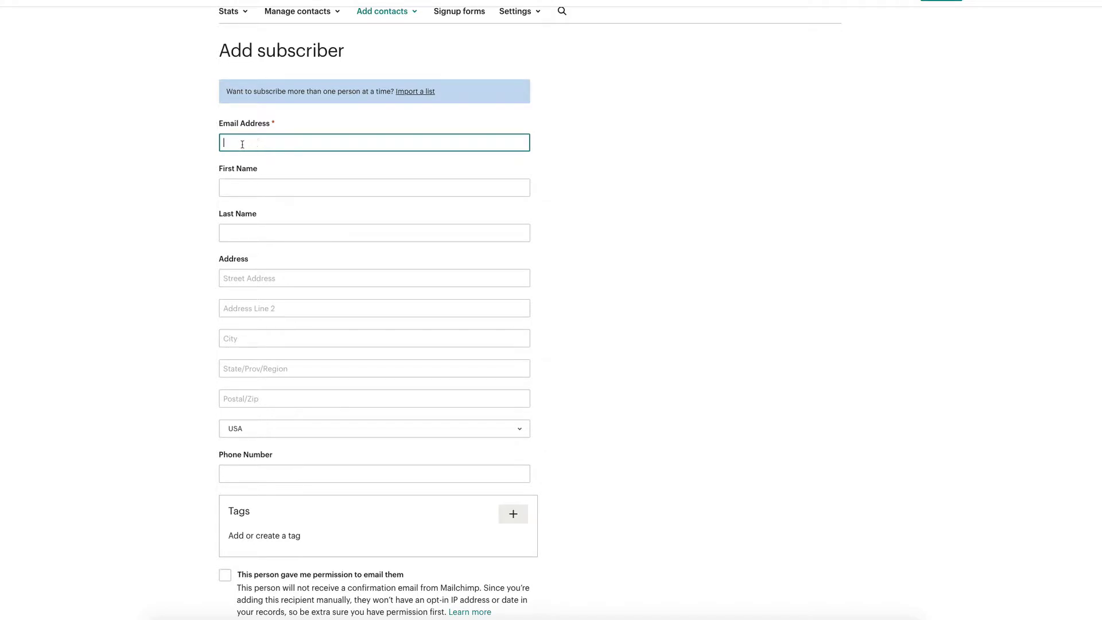
scroll(253, 353, "down", 1)
scroll(253, 353, "down", 2)
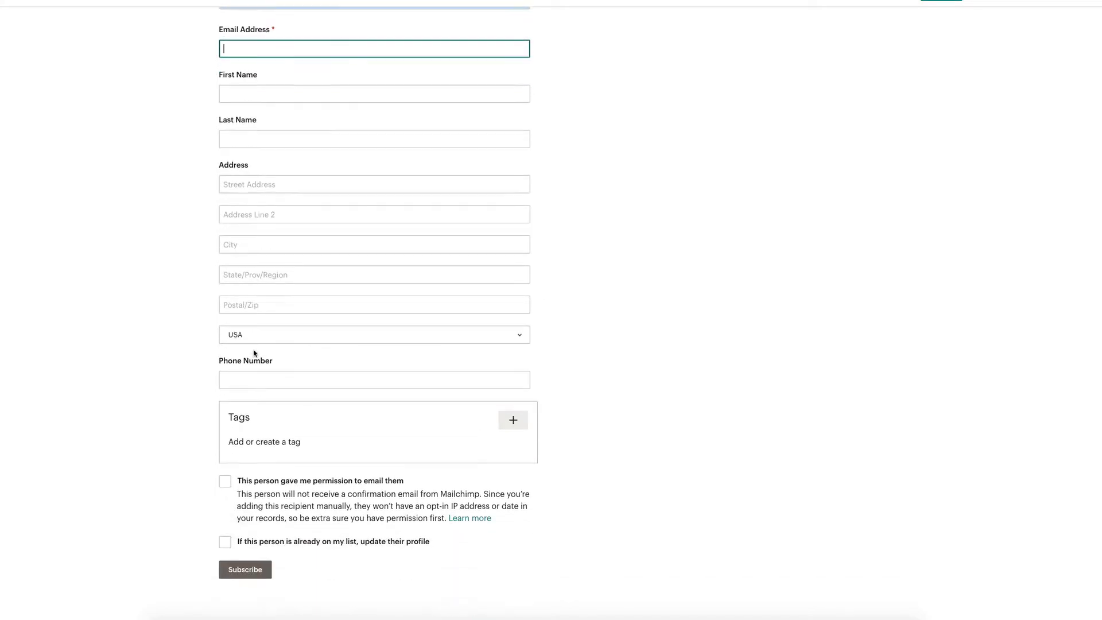
scroll(253, 350, "up", 4)
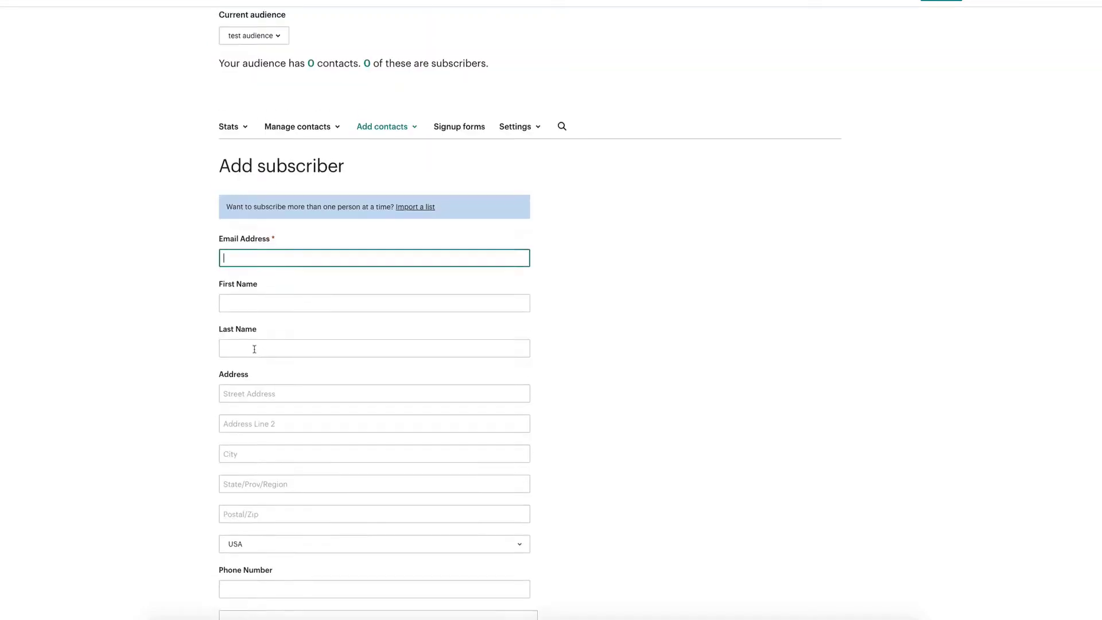
left_click(380, 132)
Start a Copy/paste contact import and copy Excel cells A1:C4 (Name, Email, Mobile)
left_click(372, 181)
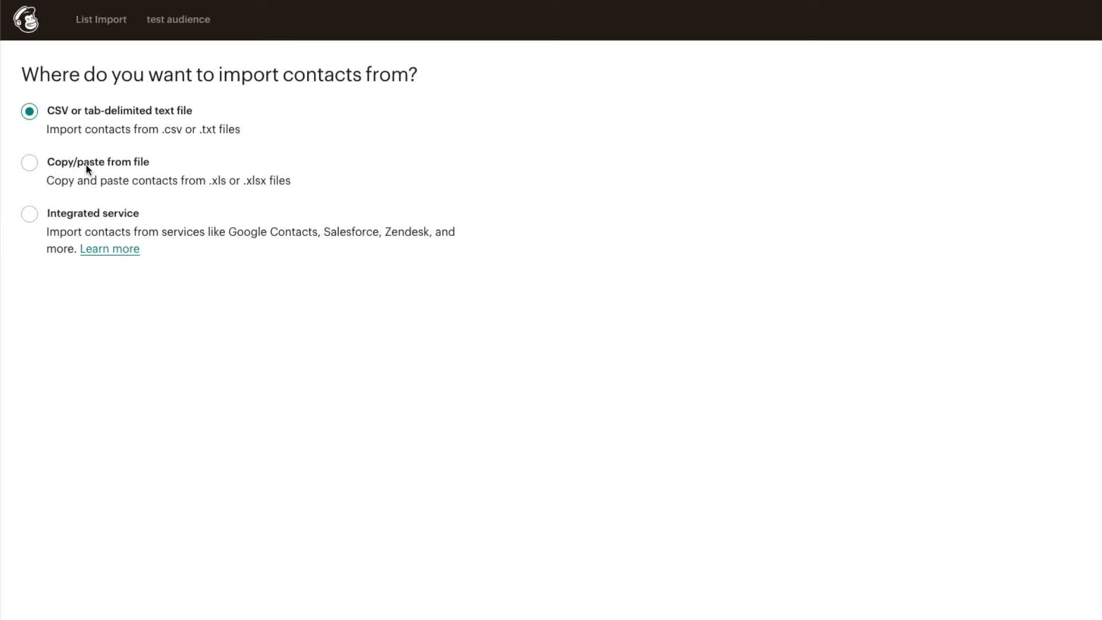
left_click(29, 162)
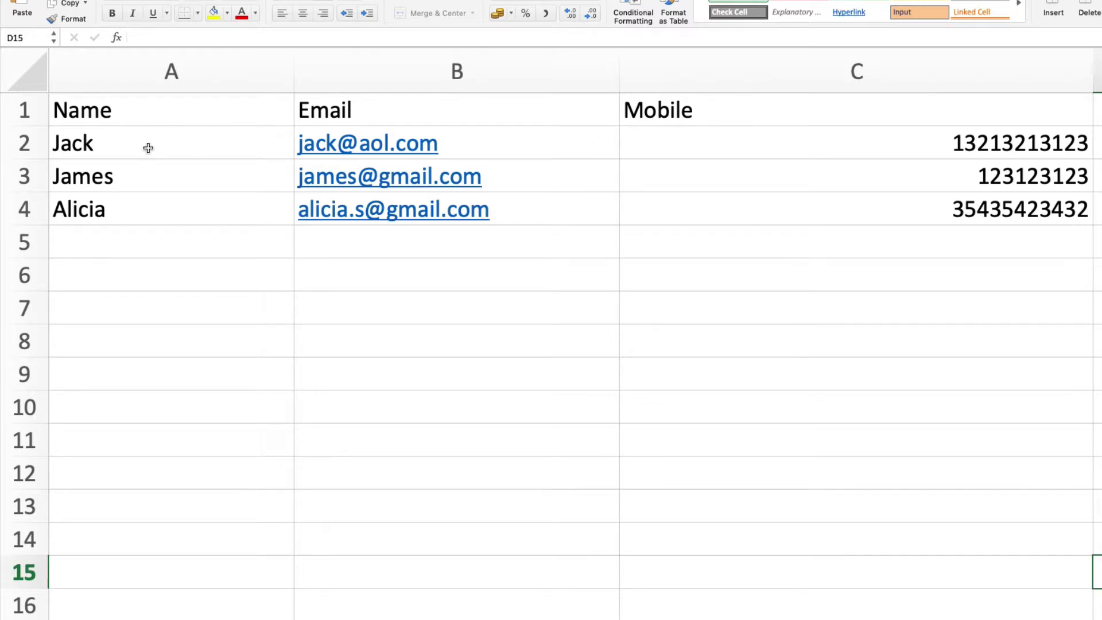
left_click(141, 115)
mouse_move(141, 116)
left_mouse_down()
mouse_move(319, 214)
mouse_move(837, 214)
left_mouse_up()
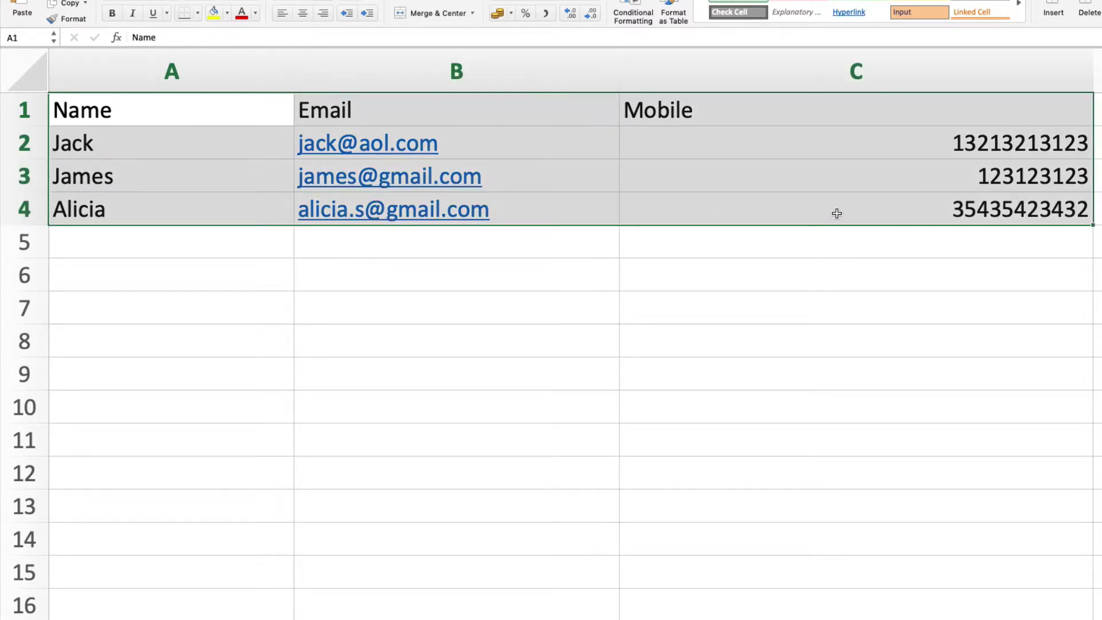
key("super+c")
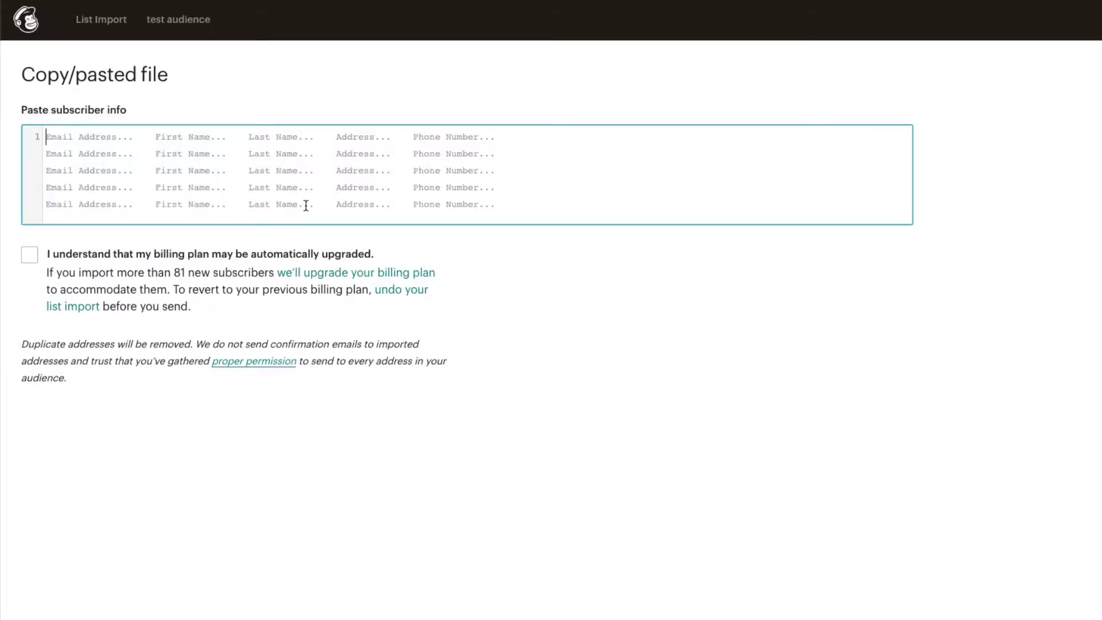
Paste the three contacts into the import box and accept the billing notice
key("super+v")
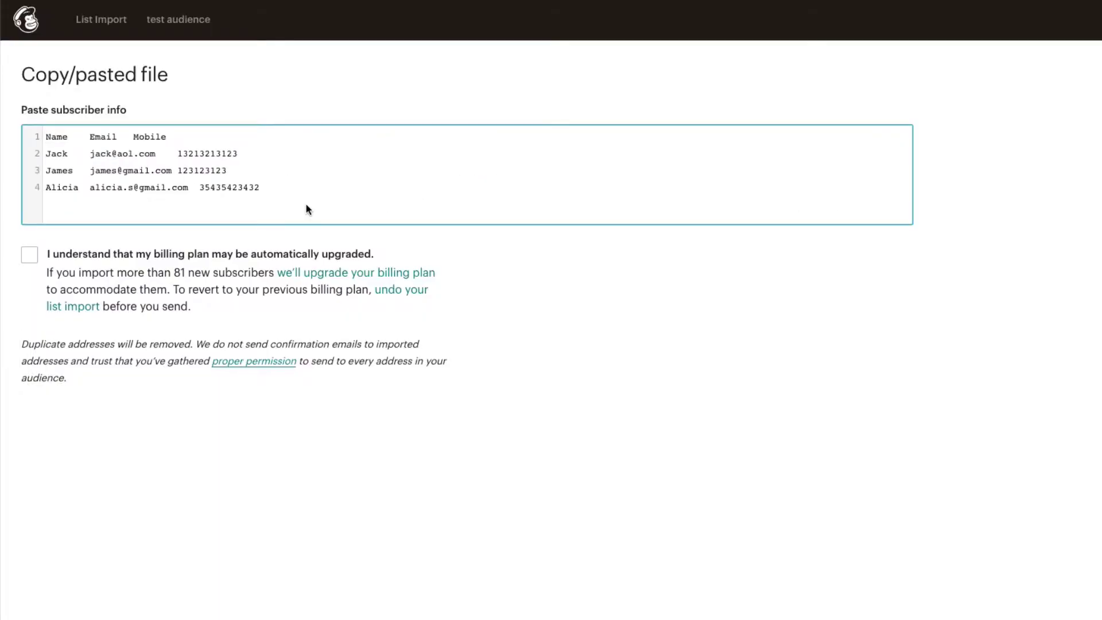
left_click(31, 262)
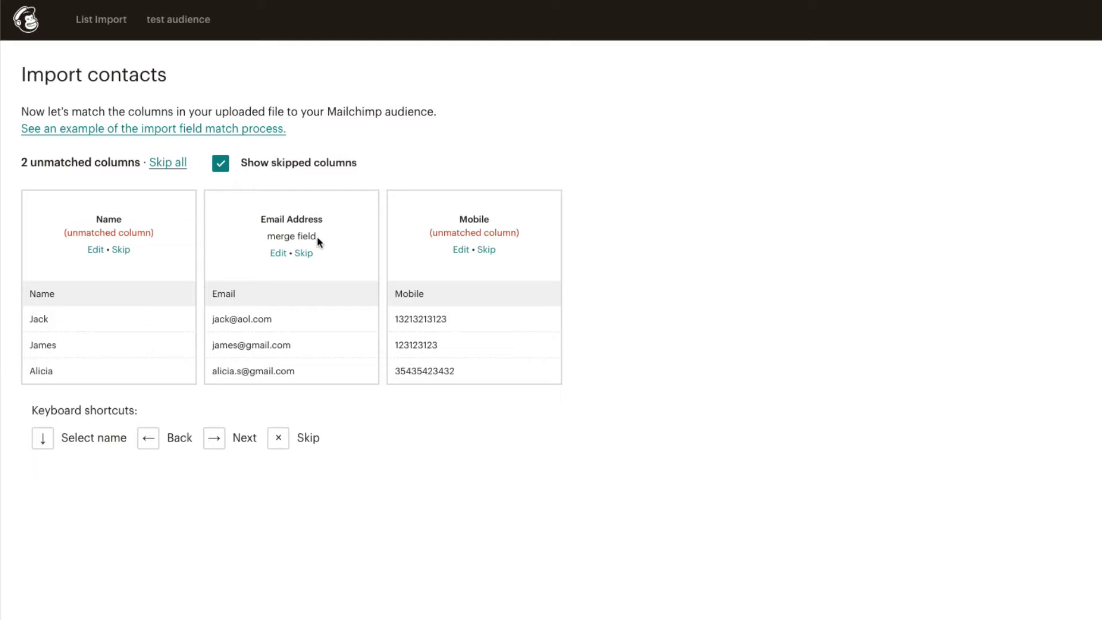
Match Name to First Name, keep Email as Email Address, and choose Phone Number for Mobile
left_click(94, 251)
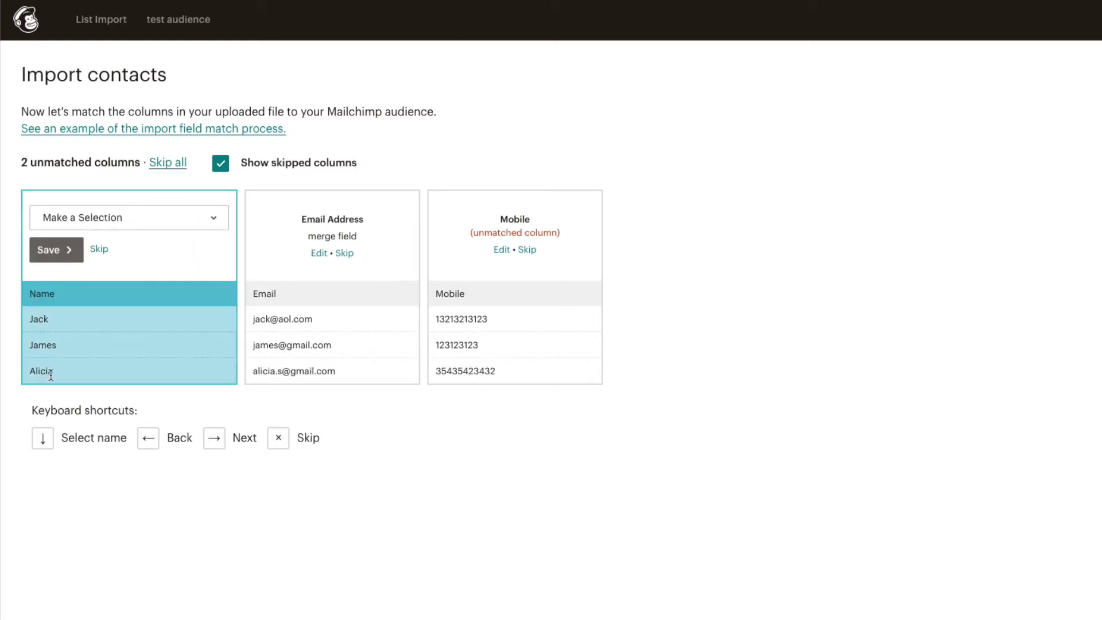
left_click(99, 222)
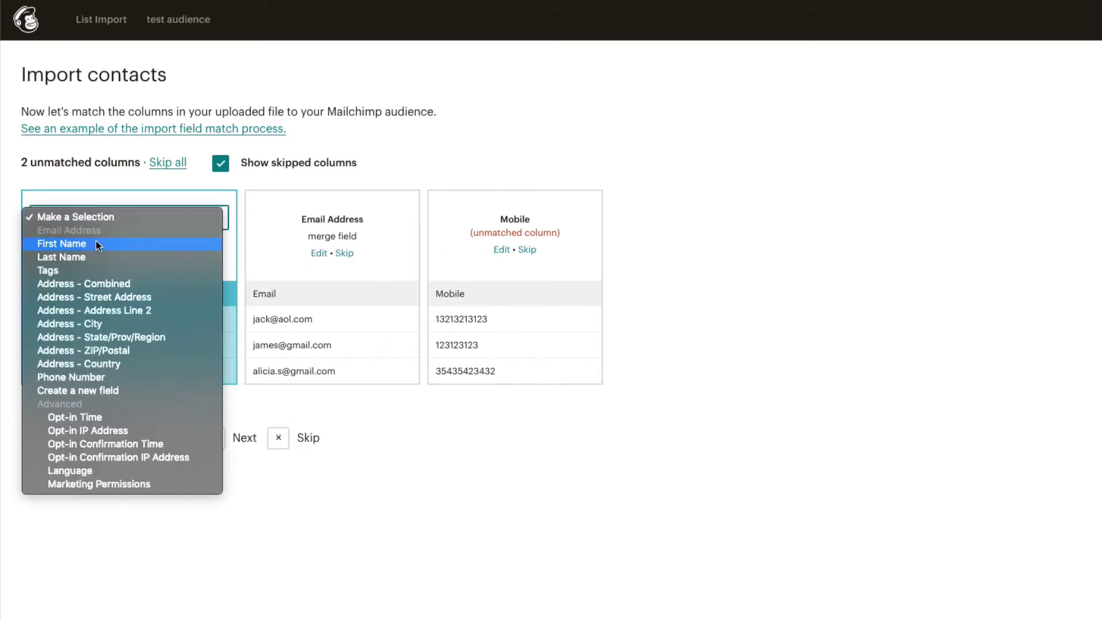
left_click(95, 243)
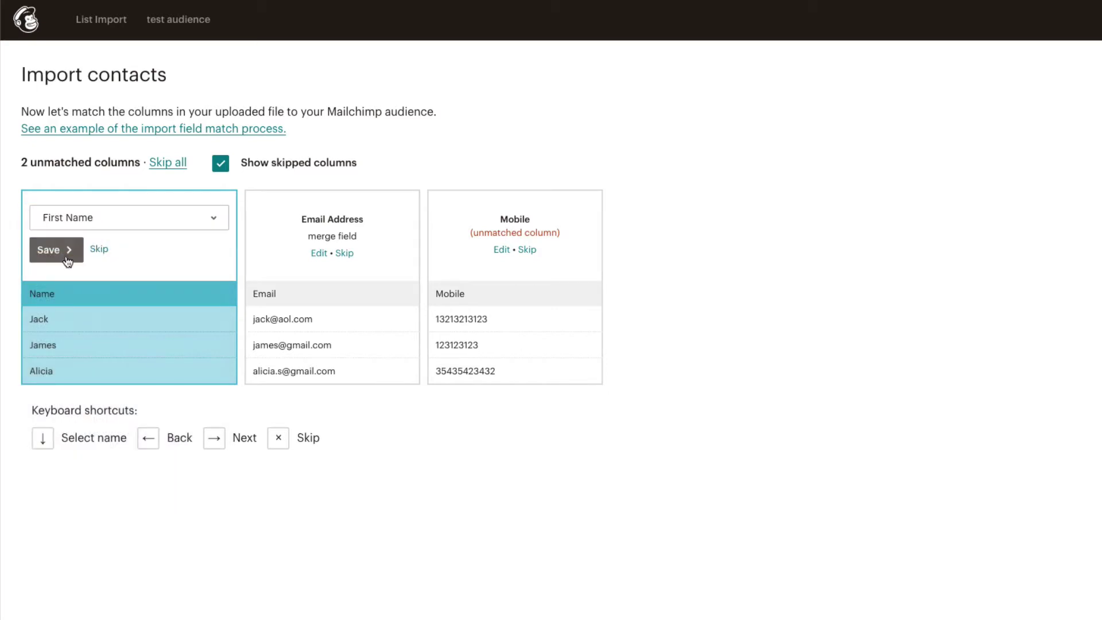
left_click(63, 255)
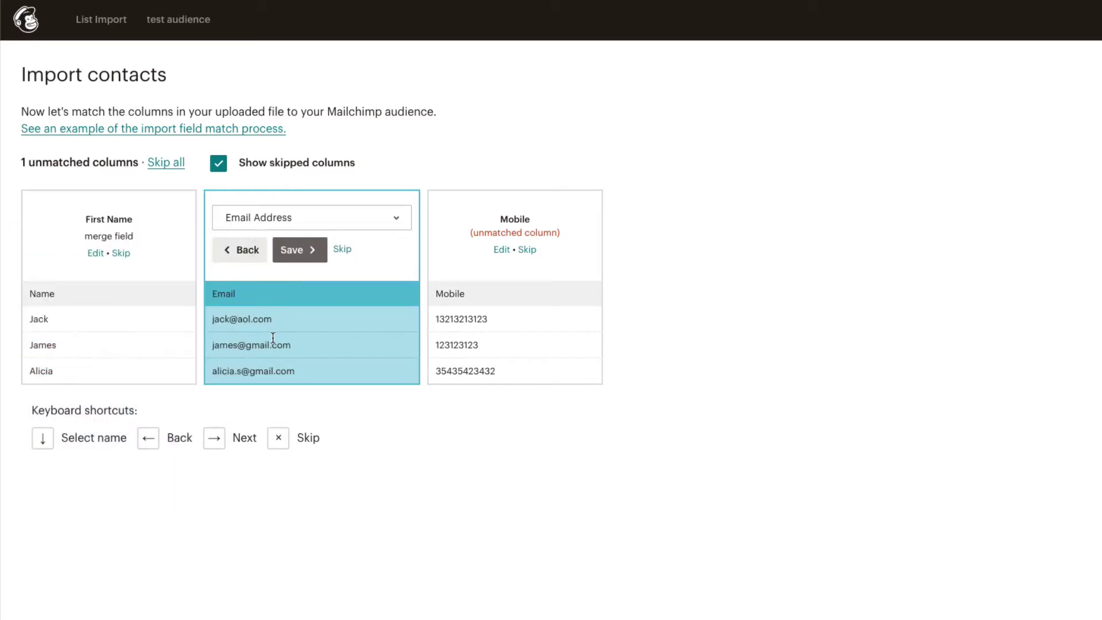
left_click(292, 250)
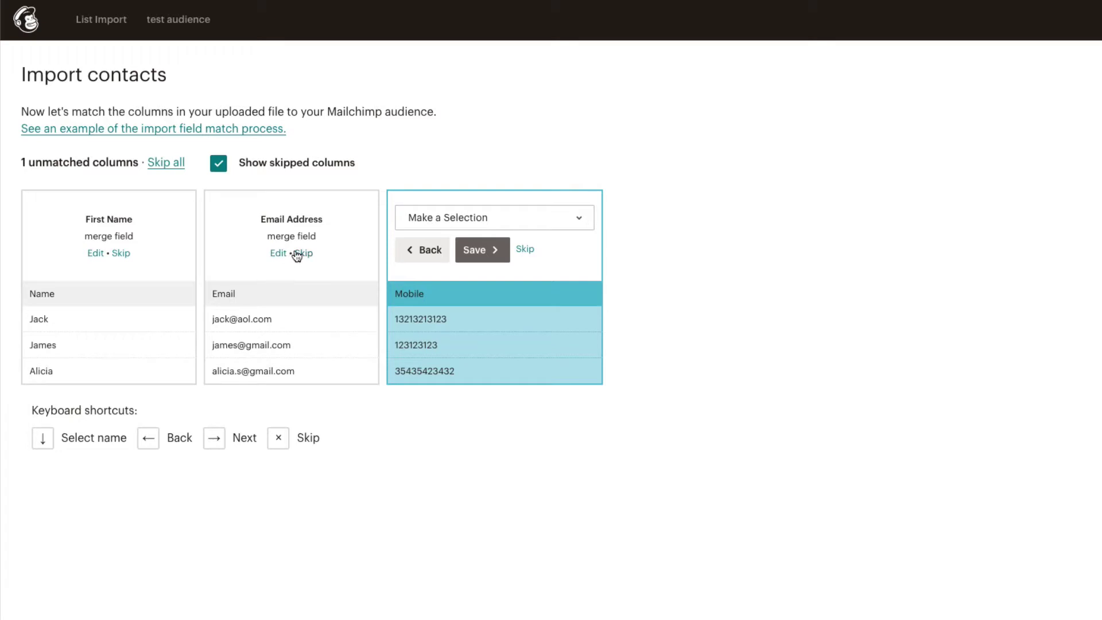
left_click(460, 219)
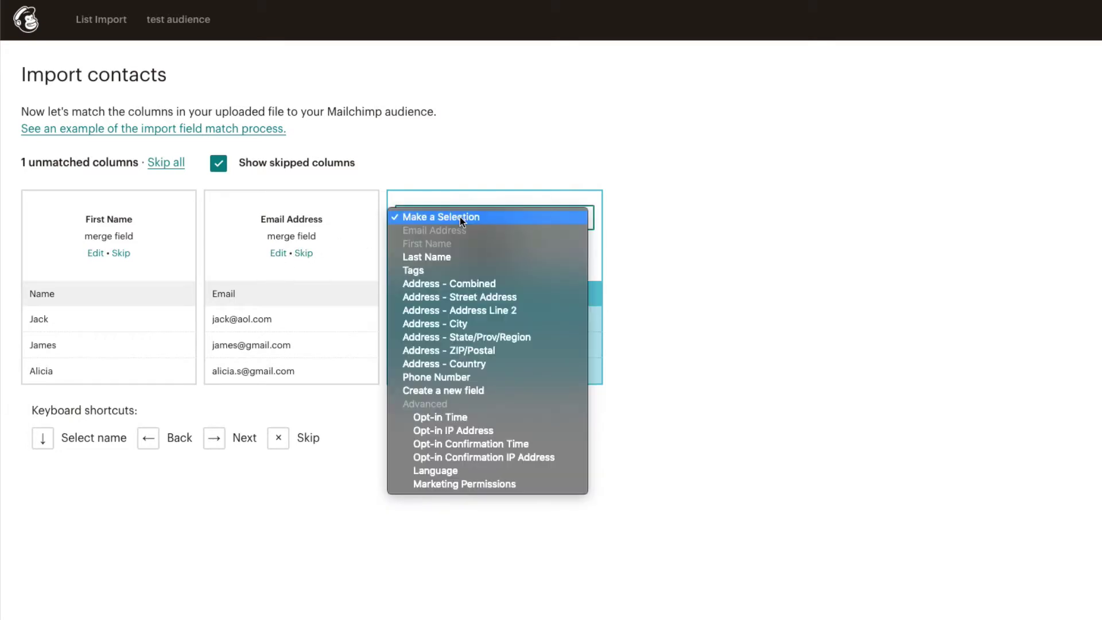
left_click(459, 218)
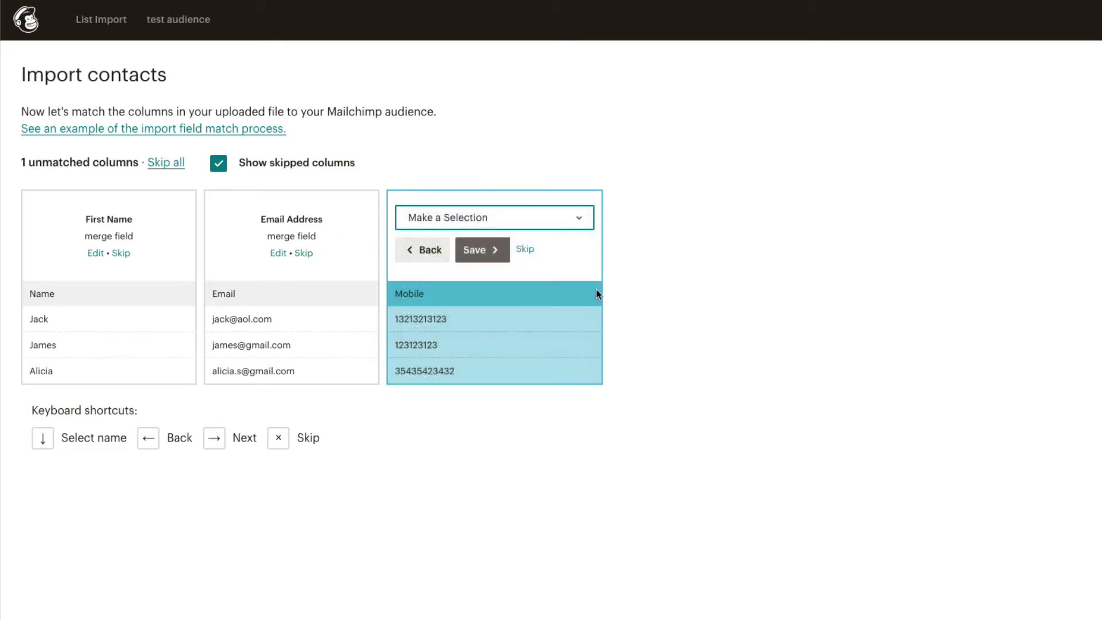
left_click(512, 224)
left_click(474, 376)
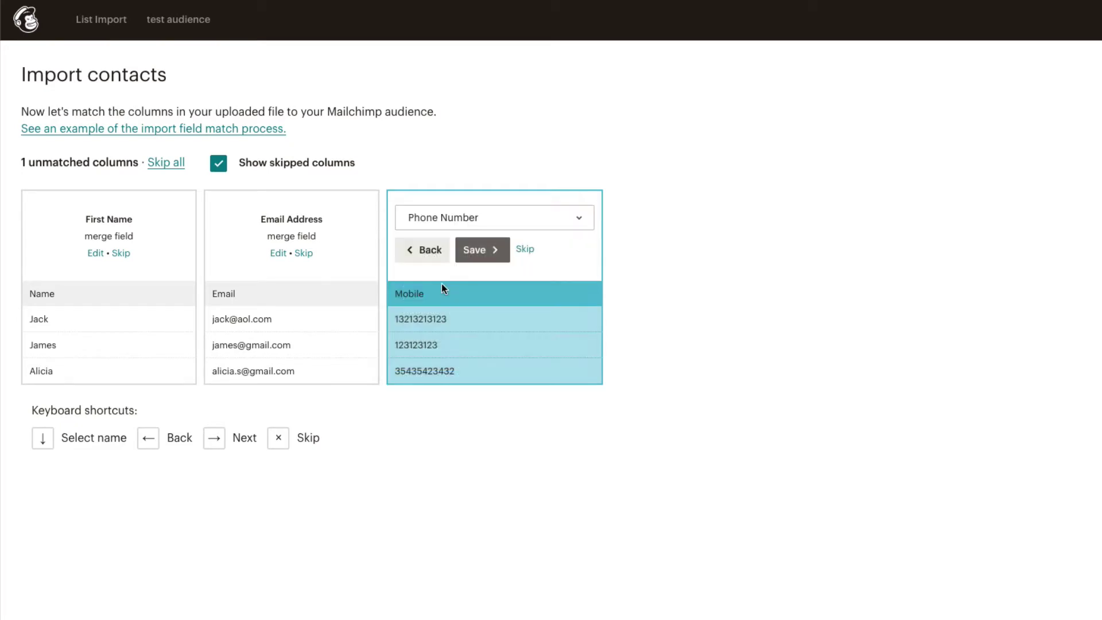
Save the Mobile-to-Phone Number match and tag all imported contacts with a new Website tag
left_click(486, 253)
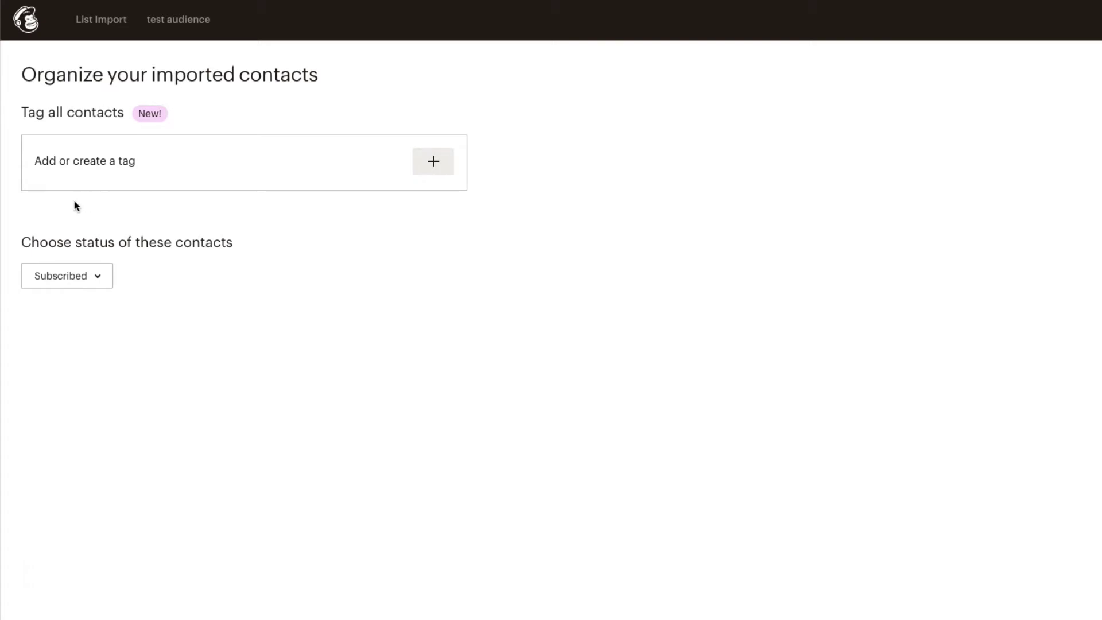
left_click(441, 176)
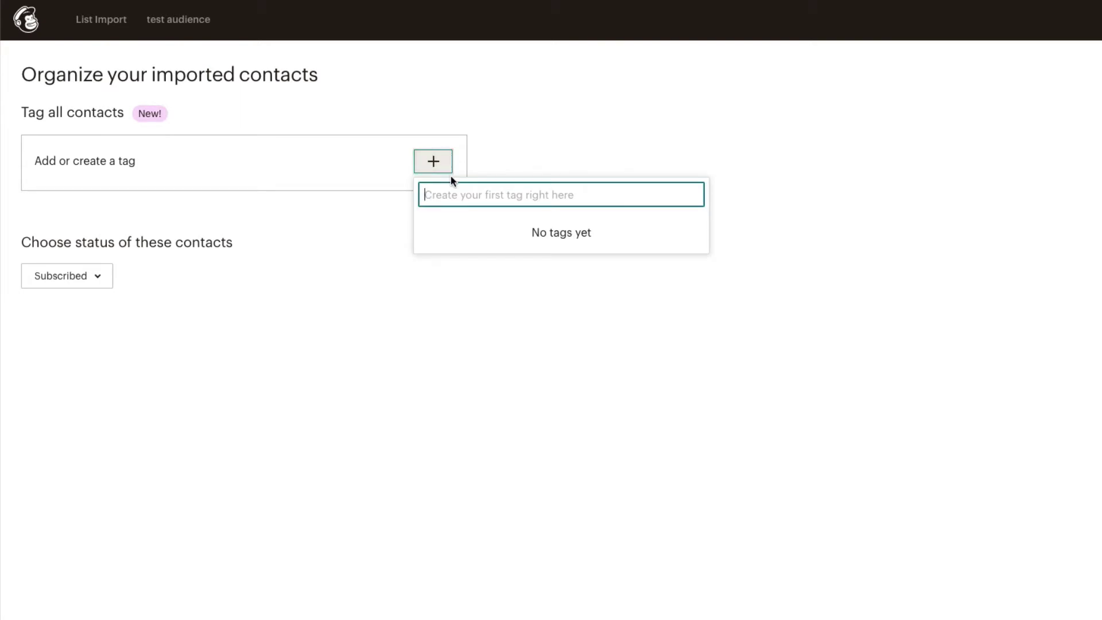
type("Website")
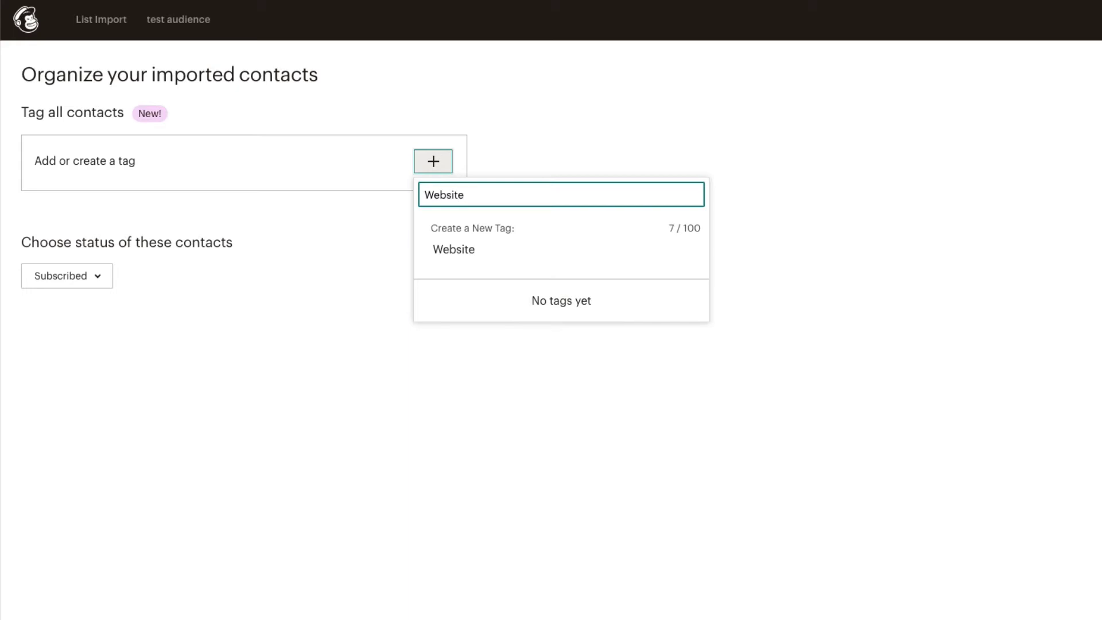
left_click(469, 251)
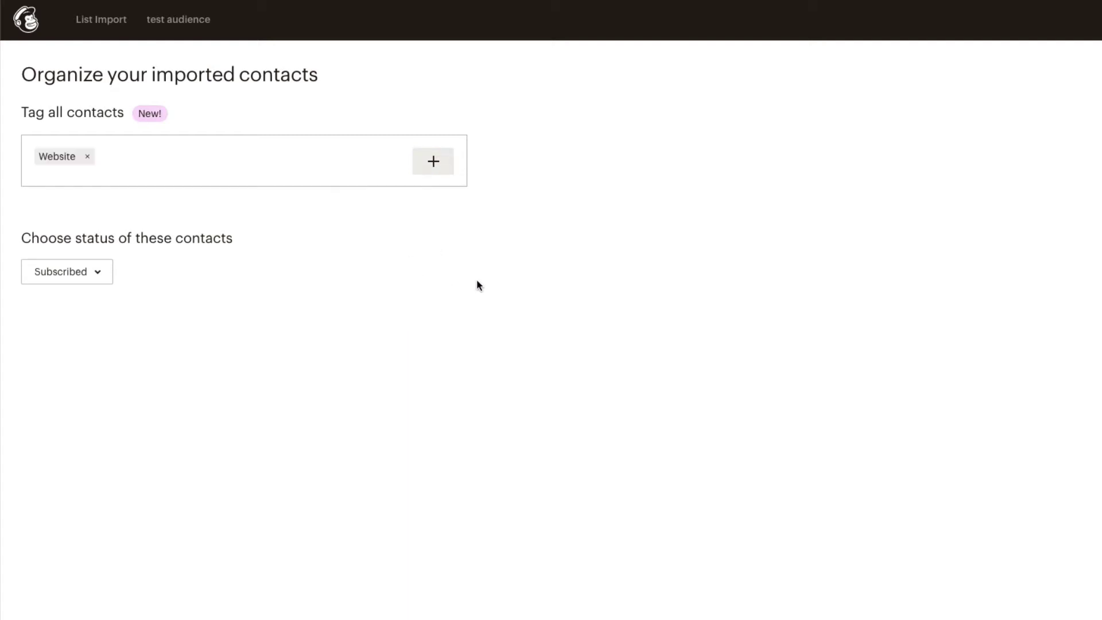
left_click(90, 278)
Keep status Subscribed, import the contacts, and scroll the table to review its columns
left_click(252, 257)
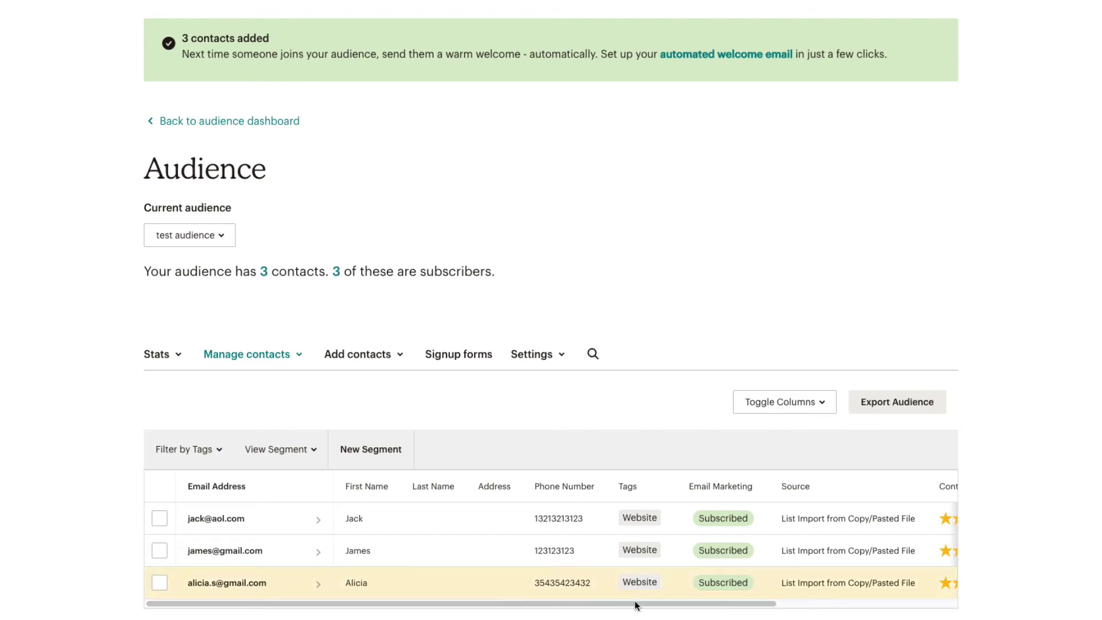
left_click_drag(706, 608, 807, 618)
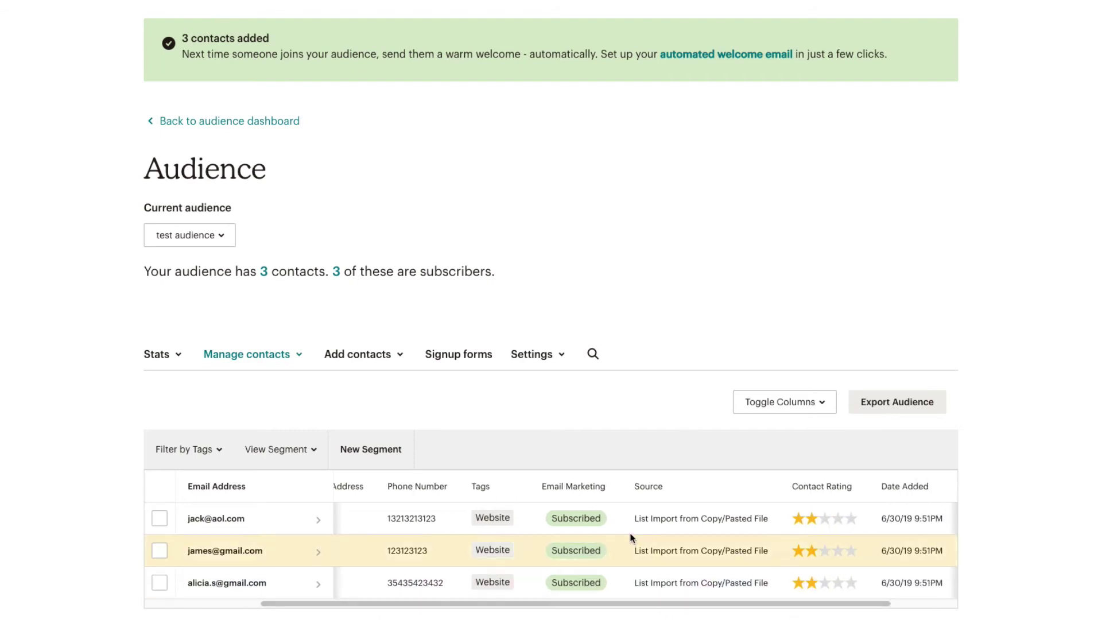
left_click_drag(588, 609, 315, 610)
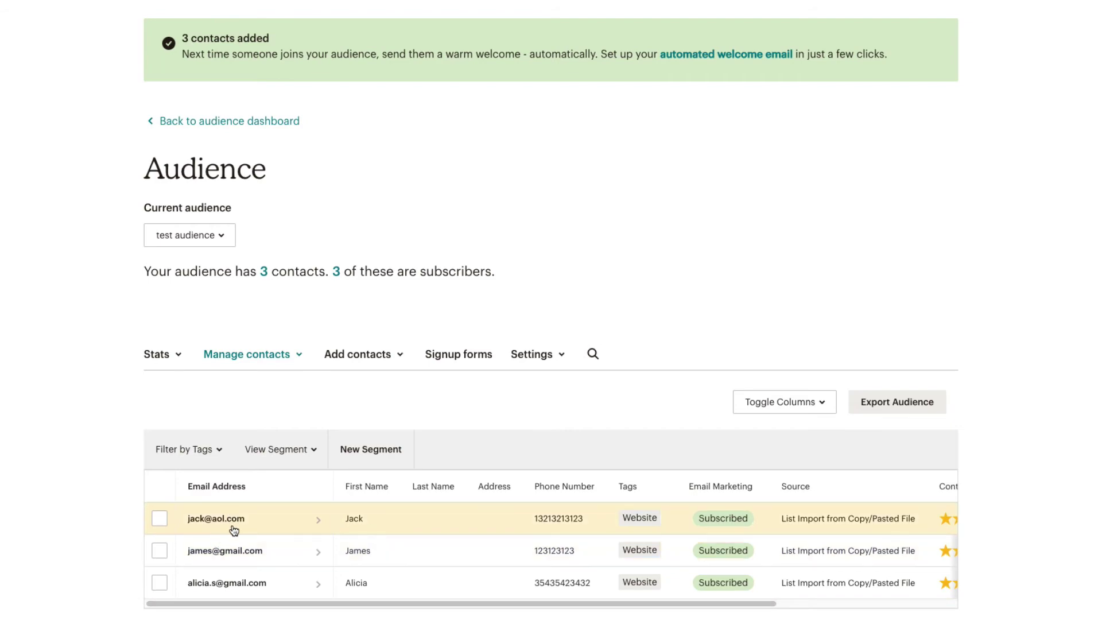